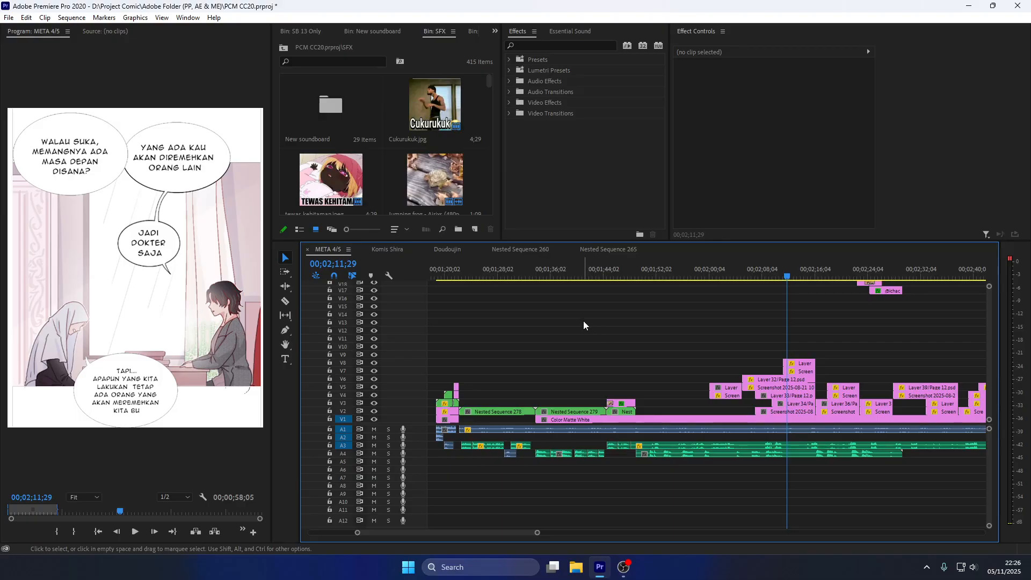
Look over the META 4/5 timeline, viewing the frames at about 1:19 and near the sequence start.
scroll(637, 323, down, 3)
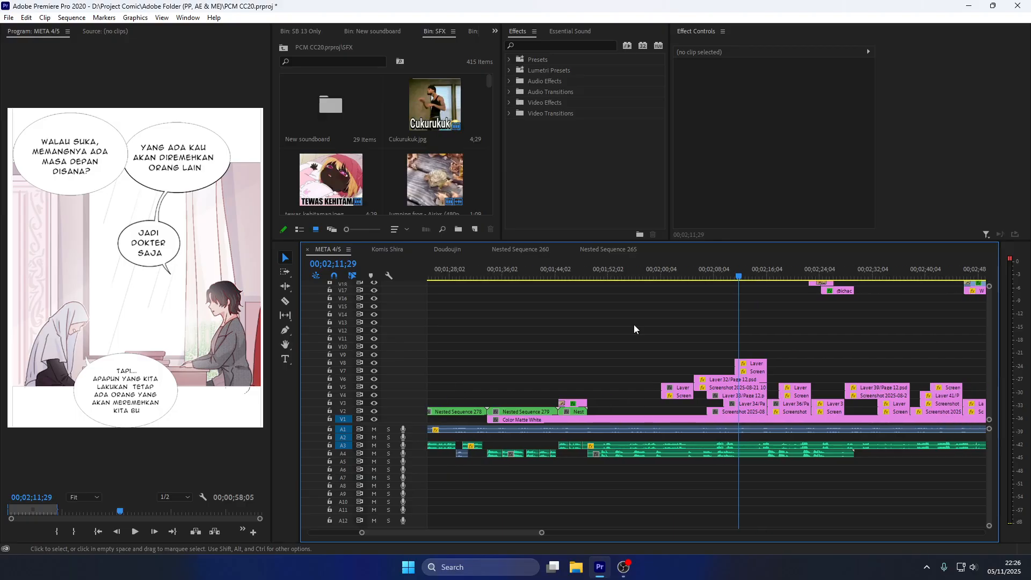
scroll(634, 325, up, 8)
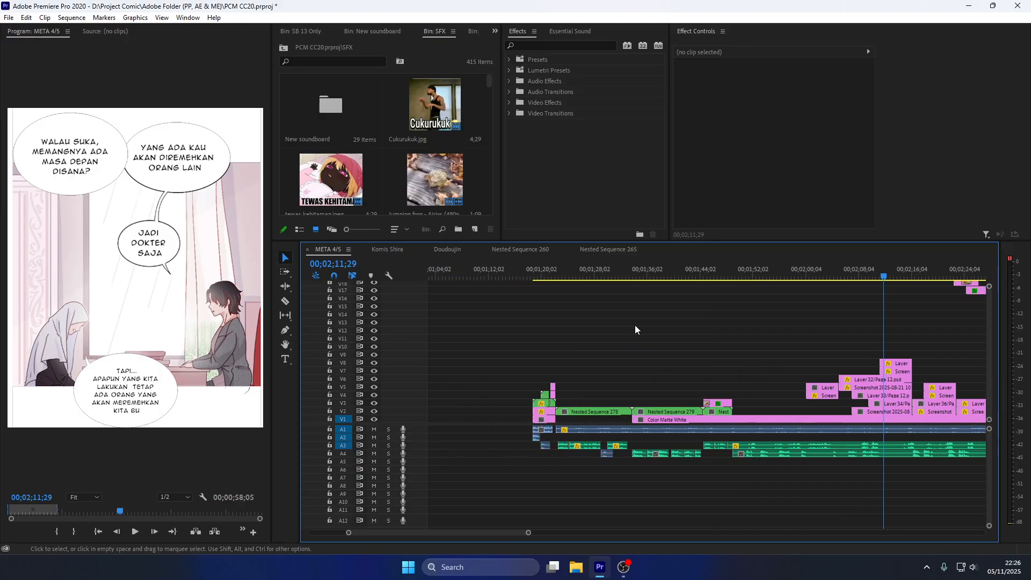
click(605, 274)
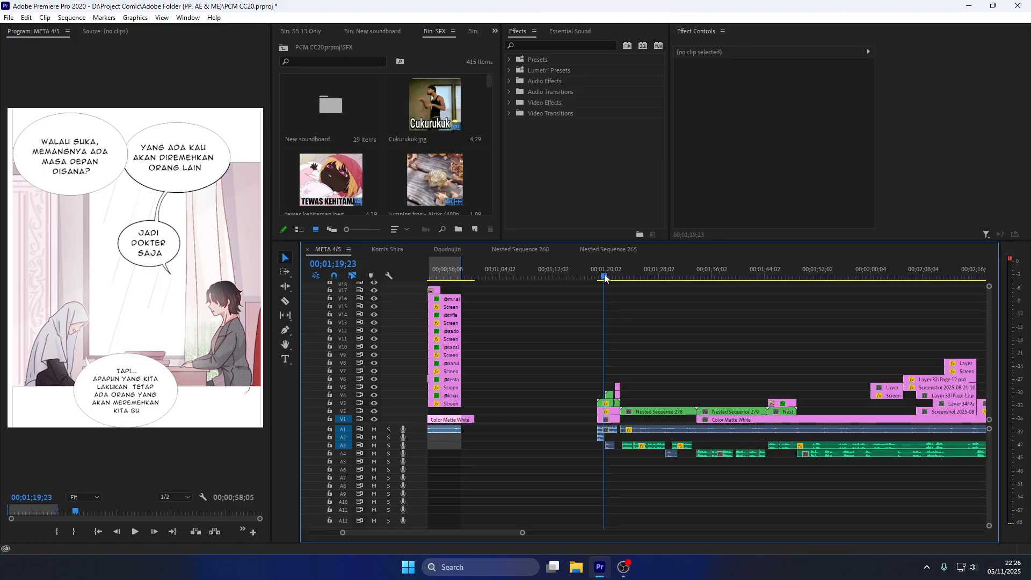
scroll(467, 358, up, 2)
scroll(475, 354, up, 10)
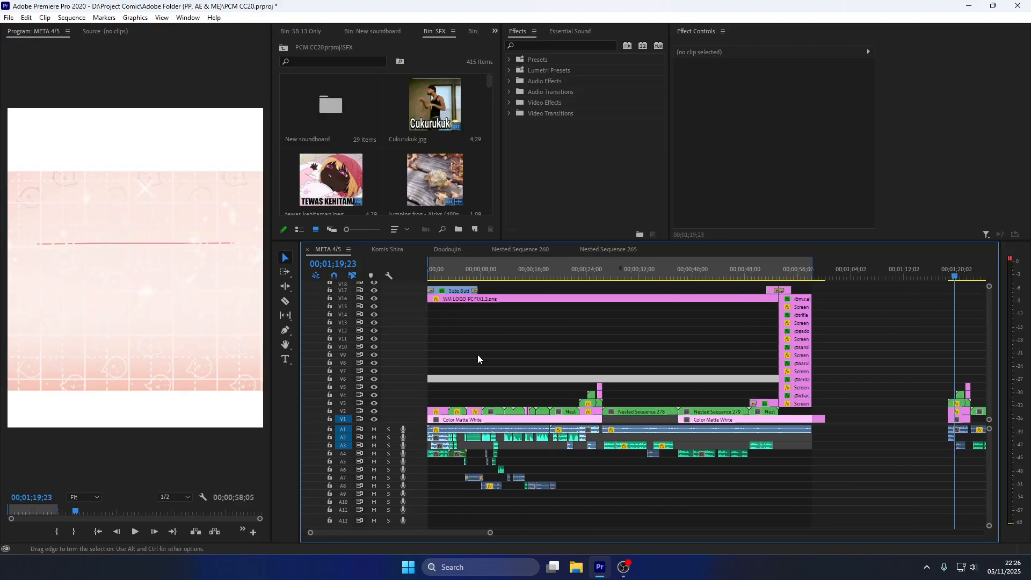
click(435, 275)
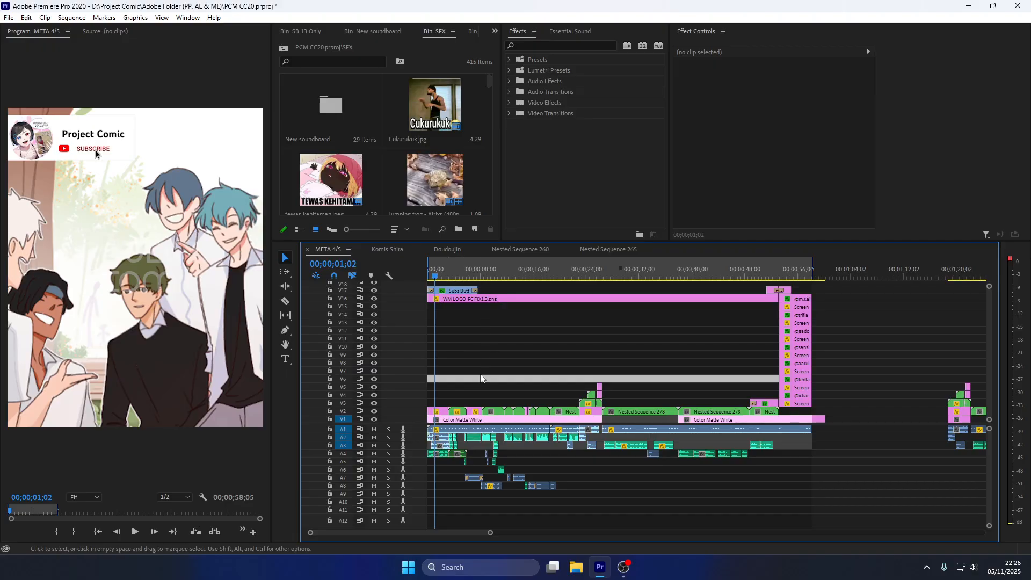
Play the META 4/5 edit from about 0:12 to the "Assalamualaikum ukhti" panel at about 0:17.
scroll(532, 361, up, 2)
drag(485, 276, 499, 275)
key(space)
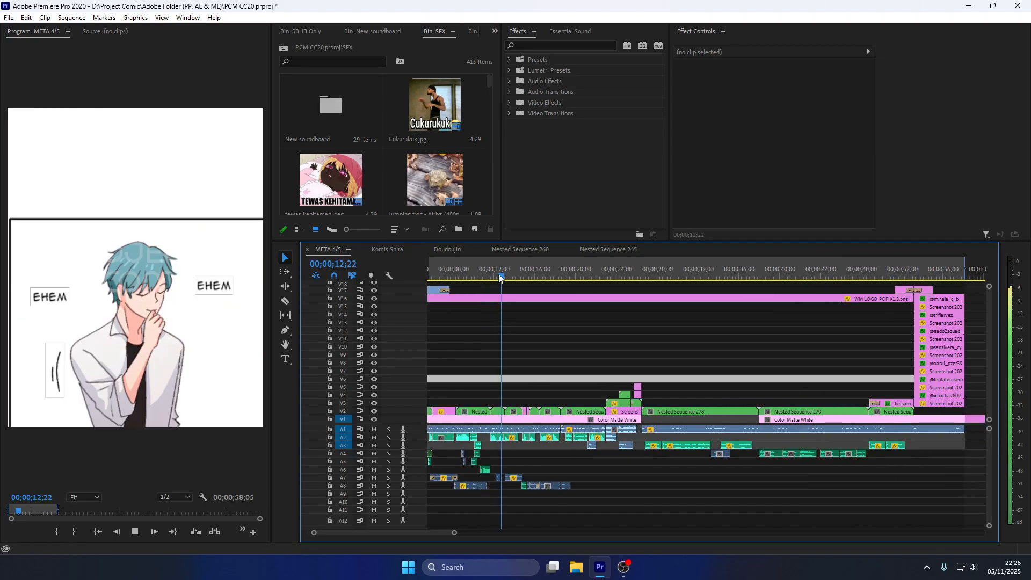
key(space)
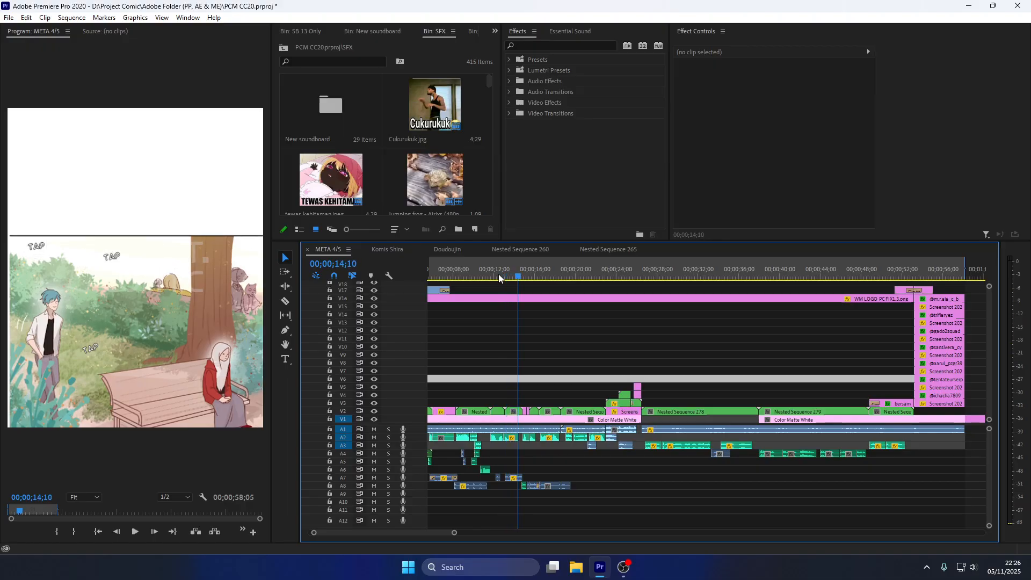
key(space)
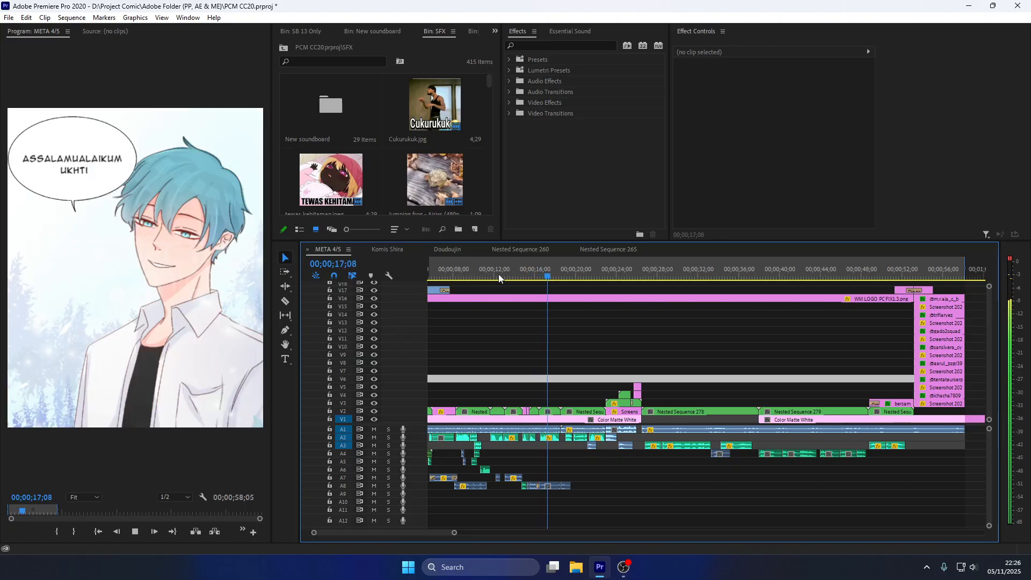
key(space)
key(space)
key(space)
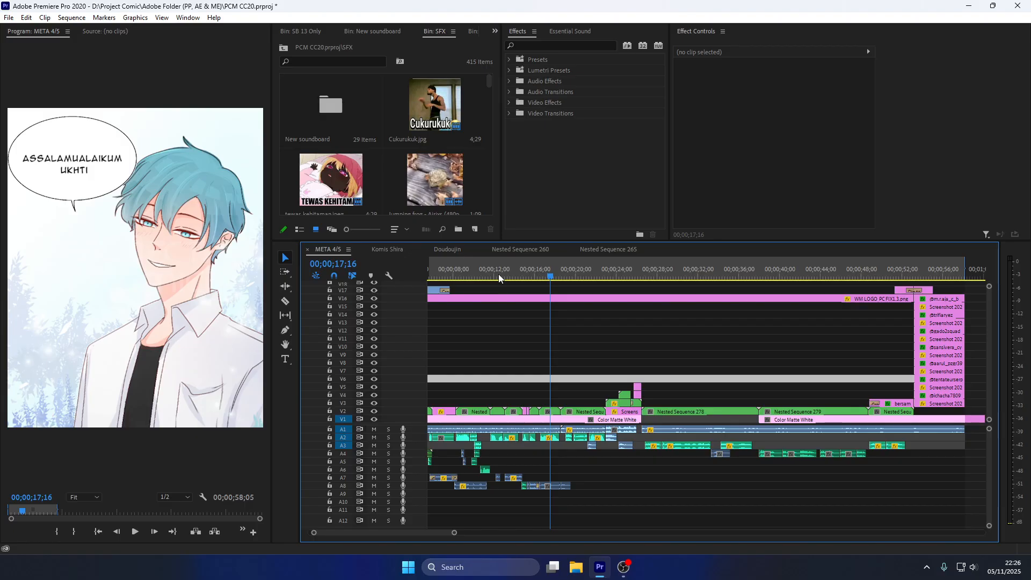
Replay the edit from about 0:15 through the "Diem, aku lagi gak mood" panel at about 0:21.
key(equal)
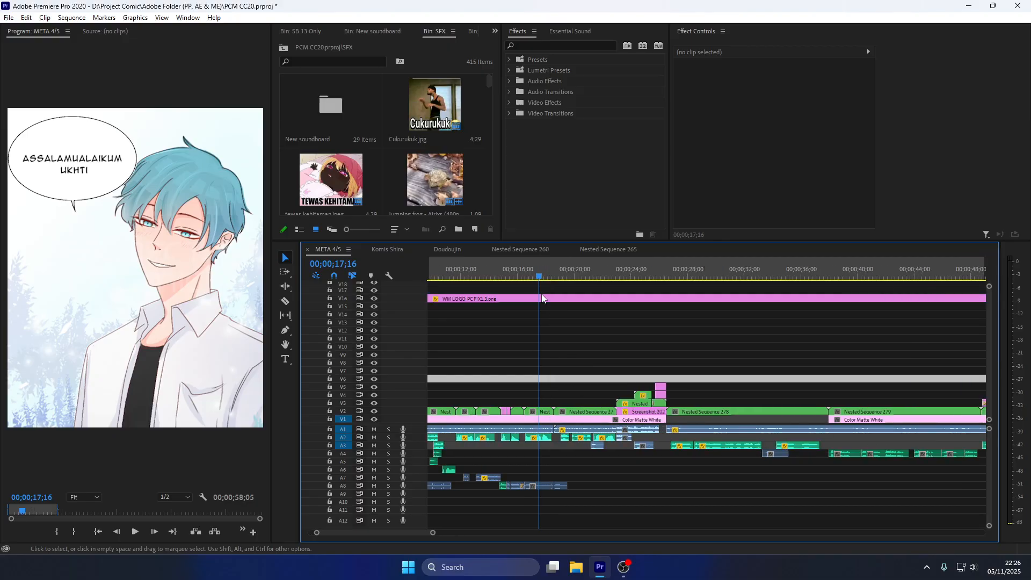
click(505, 272)
key(space)
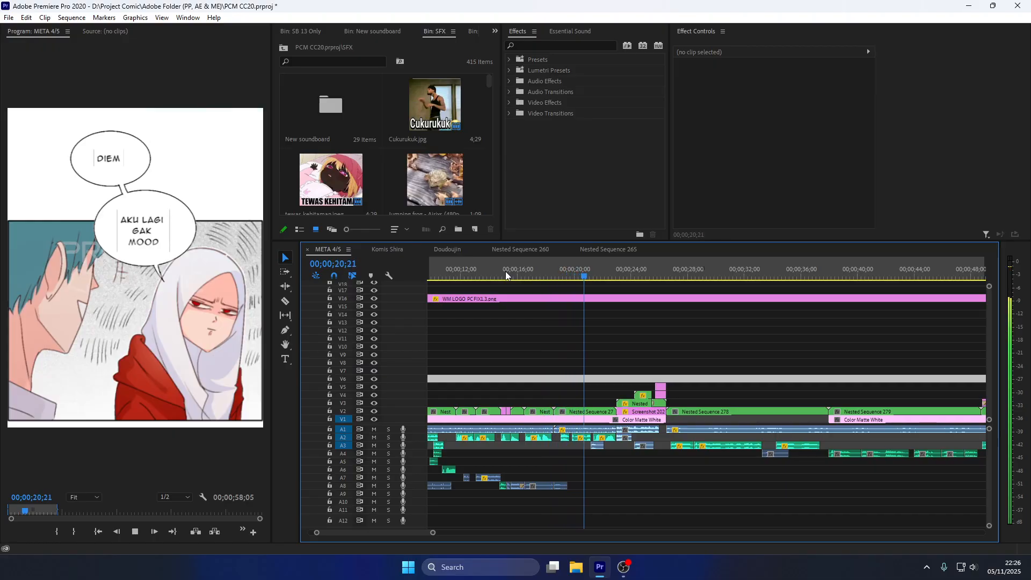
key(space)
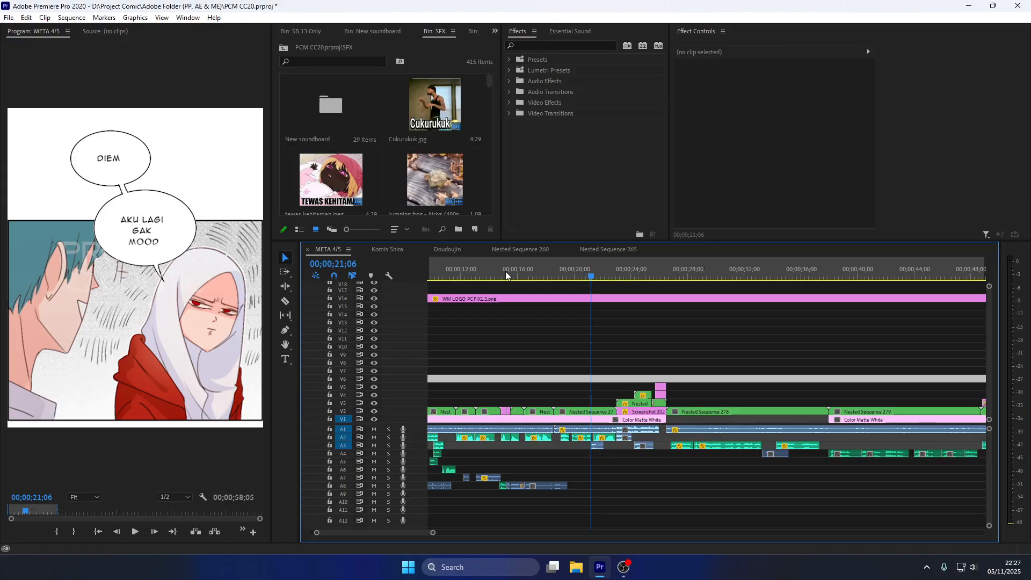
Play the stacked speech-bubble layers in the second part of the timeline from about 2:04 to 2:08.
scroll(498, 422, down, 3)
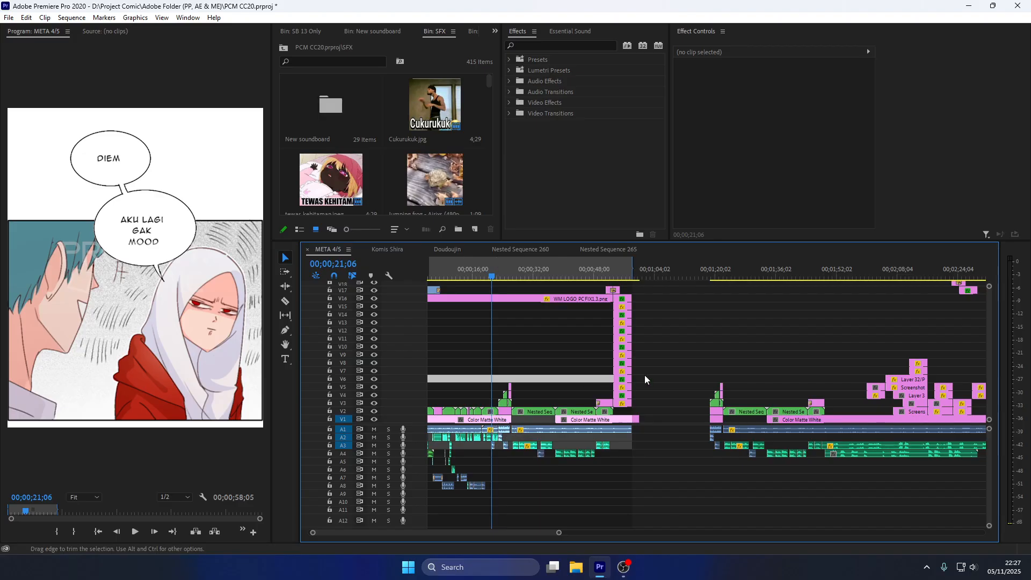
scroll(646, 376, down, 8)
scroll(628, 336, up, 2)
mouse_move(595, 265)
mouse_down()
mouse_move(572, 264)
mouse_move(620, 268)
mouse_move(597, 264)
mouse_up()
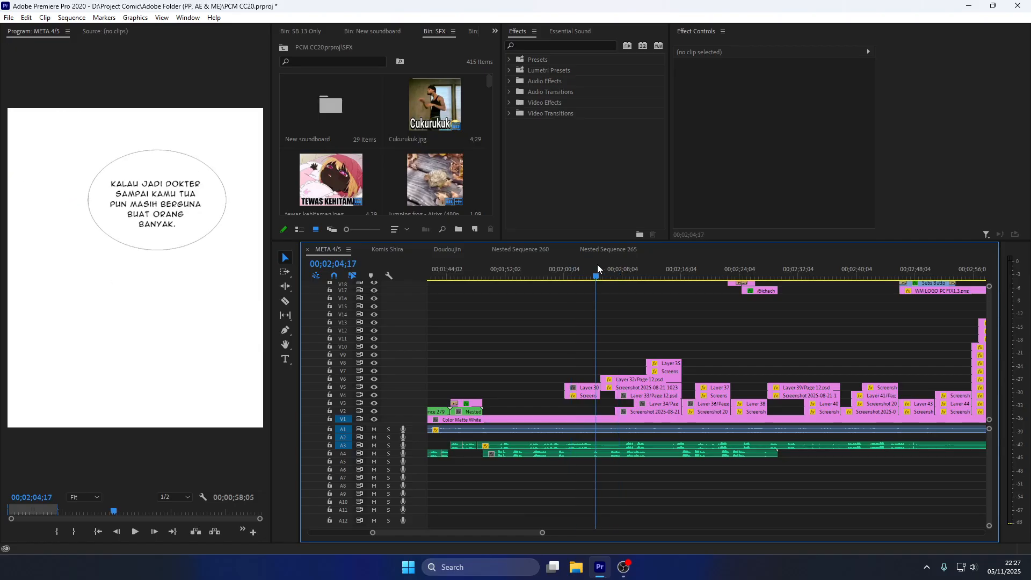
key(space)
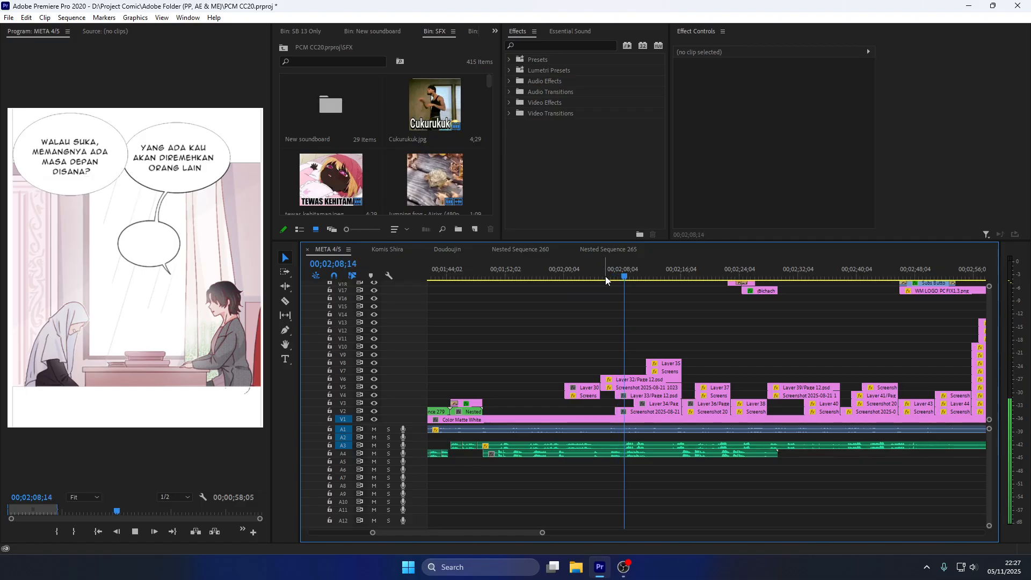
key(space)
Inspect the second copy of Nested Sequence 278 and move the playhead to 1:35:17.
scroll(647, 354, up, 2)
scroll(596, 349, up, 1)
scroll(610, 366, down, 2)
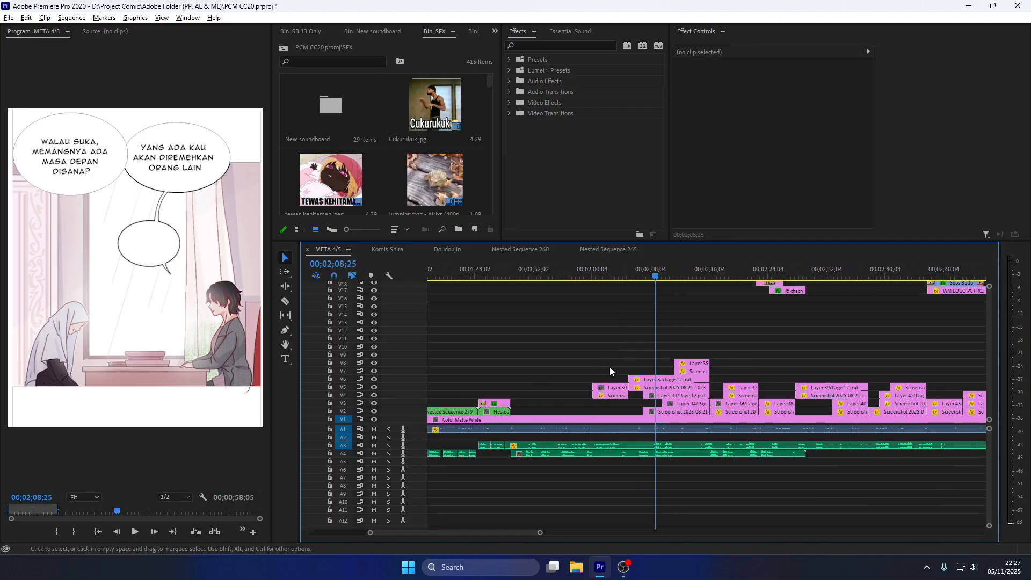
scroll(581, 365, up, 4)
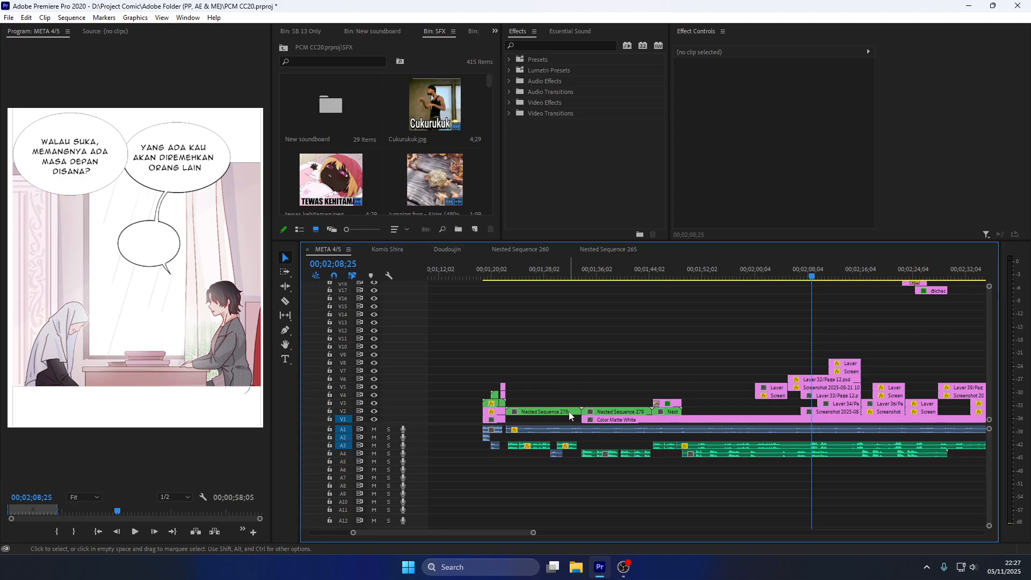
click(570, 411)
scroll(562, 404, up, 2)
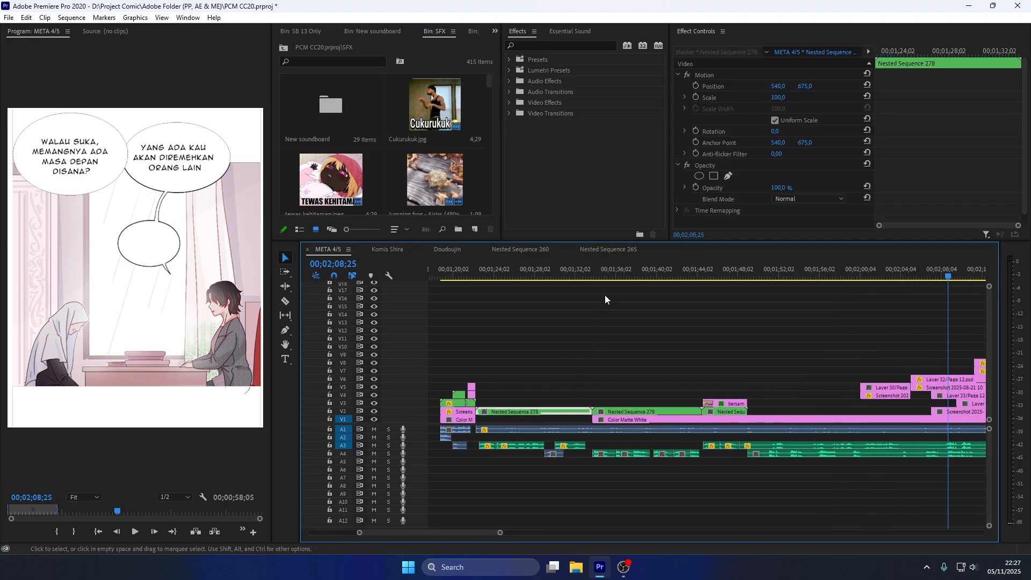
click(610, 273)
scroll(617, 376, up, 3)
Open Nested Sequence 279, play through its bubble layers and return to the META 4/5 sequence.
click(698, 413)
click(703, 412)
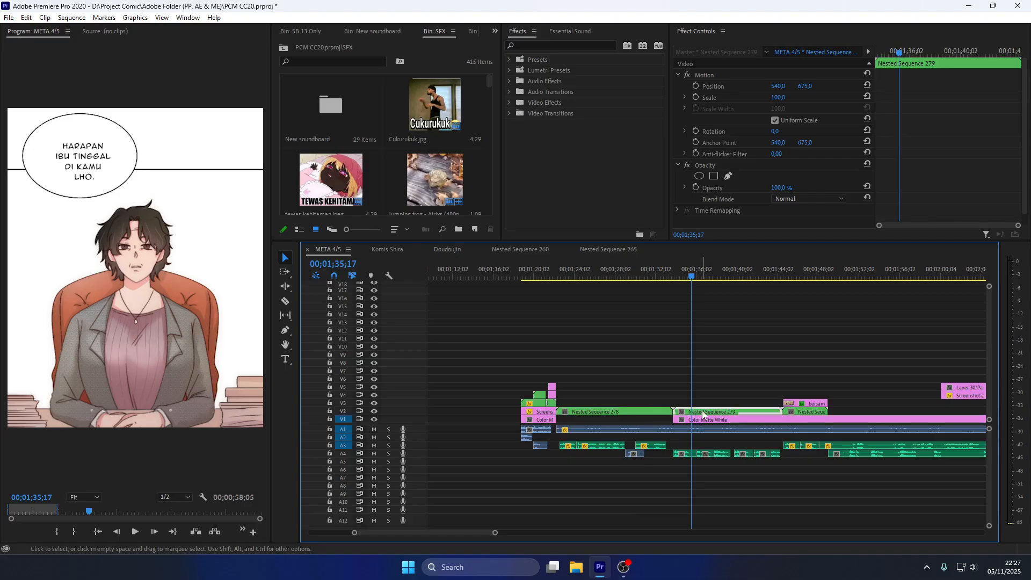
double_click(703, 412)
key(space)
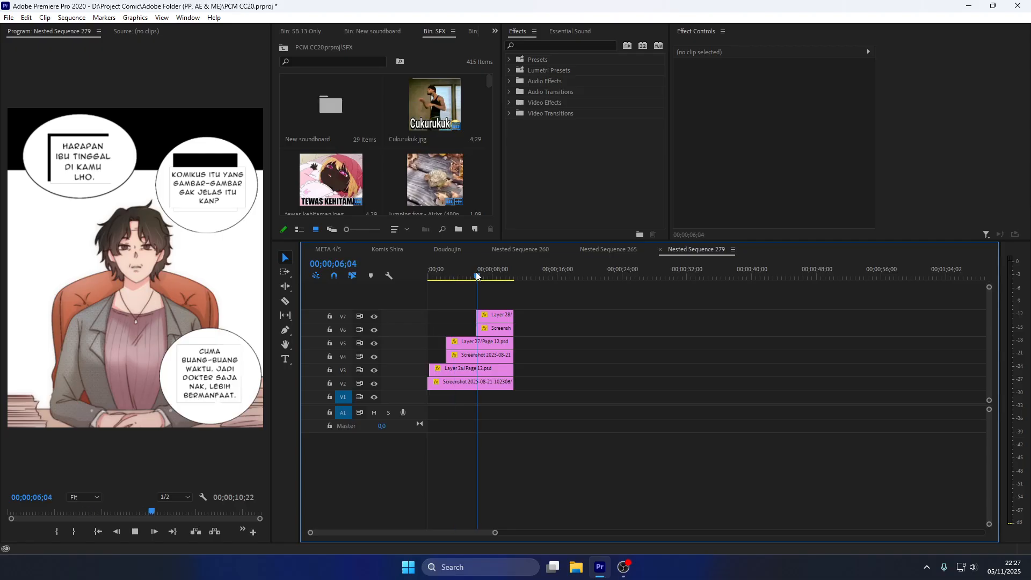
key(space)
click(329, 250)
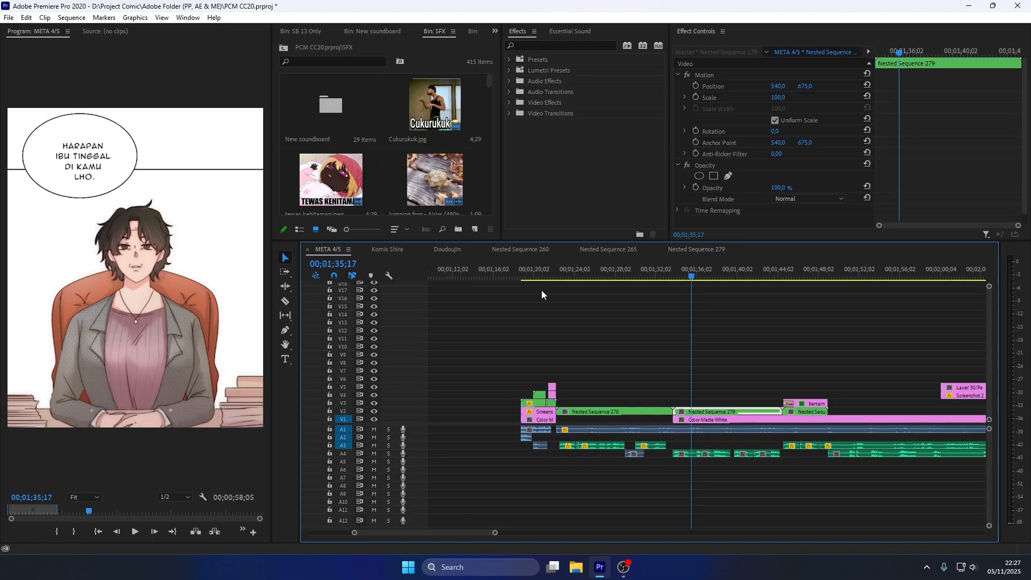
Play the second copy of Nested Sequence 279 in META 4/5 from just before its start to 1:44.
click(663, 276)
key(space)
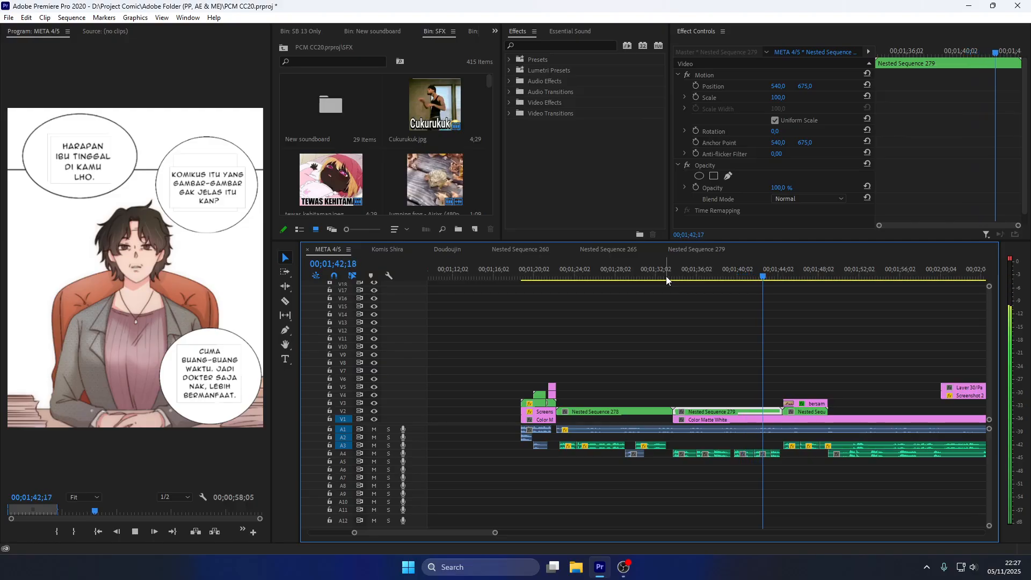
key(space)
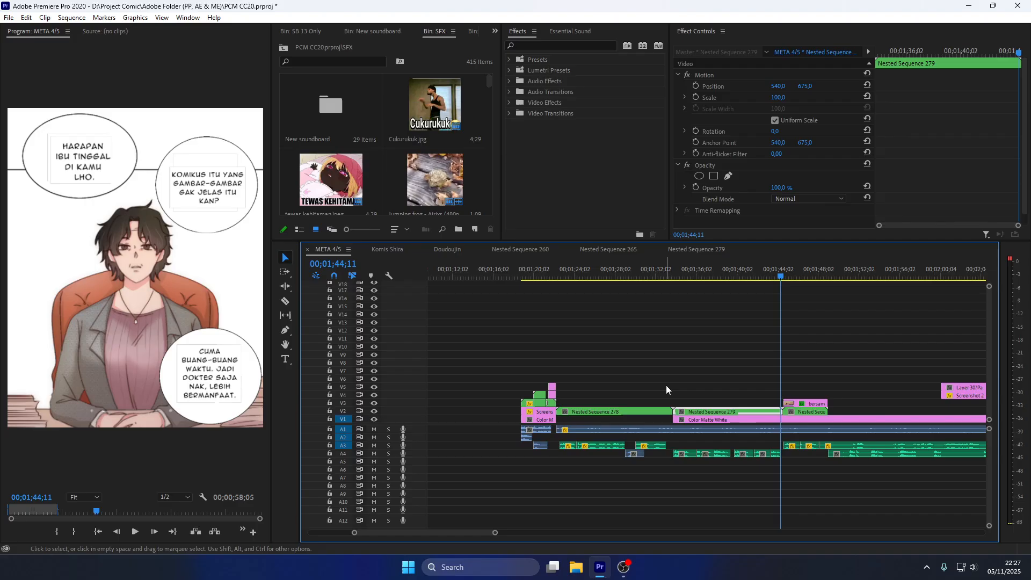
Review Nested Sequence 279 in the first part of the timeline at about 0:38, check its layers and return to META 4/5.
scroll(663, 389, down, 3)
scroll(659, 394, up, 5)
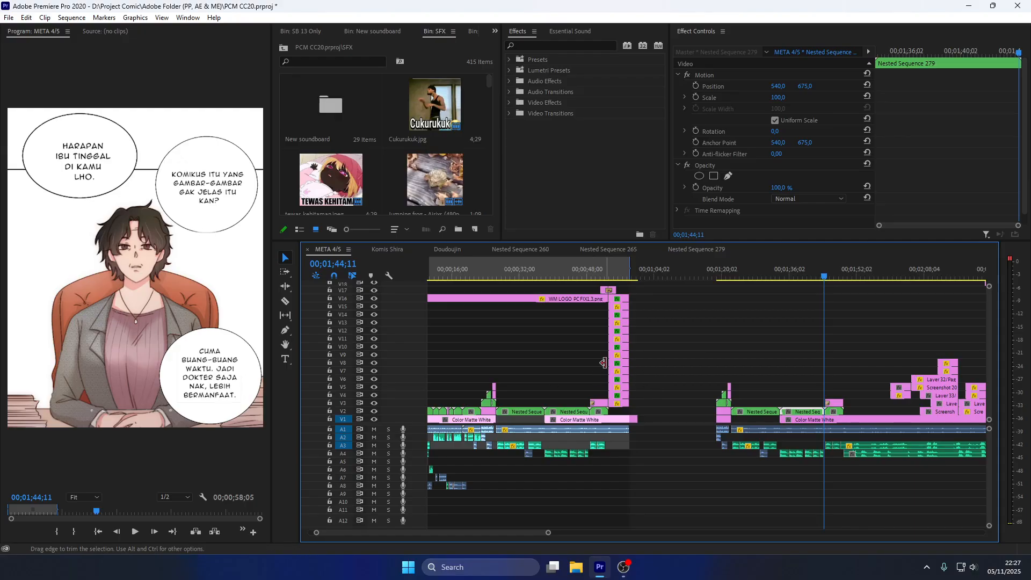
scroll(543, 385, up, 5)
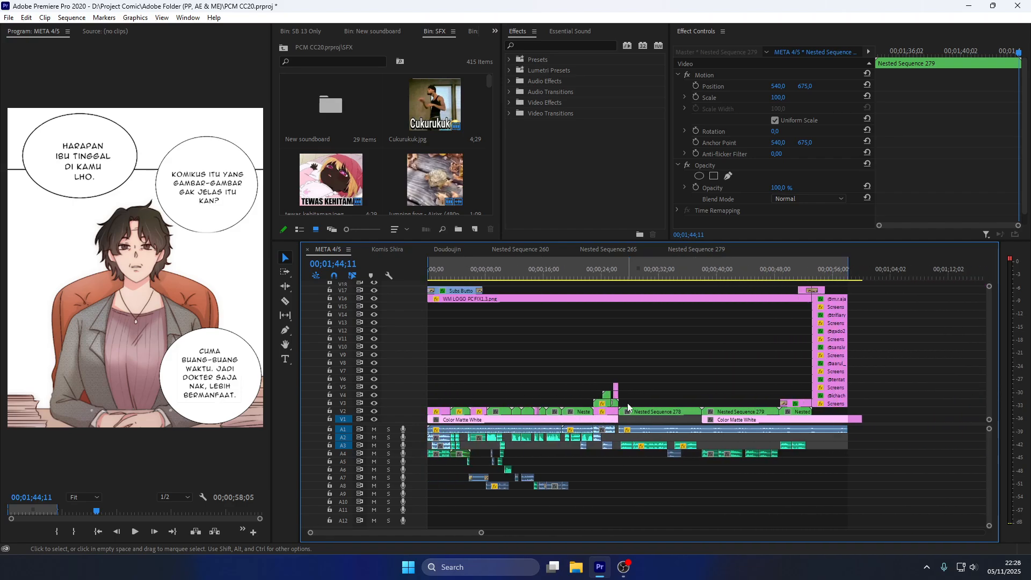
scroll(599, 420, up, 3)
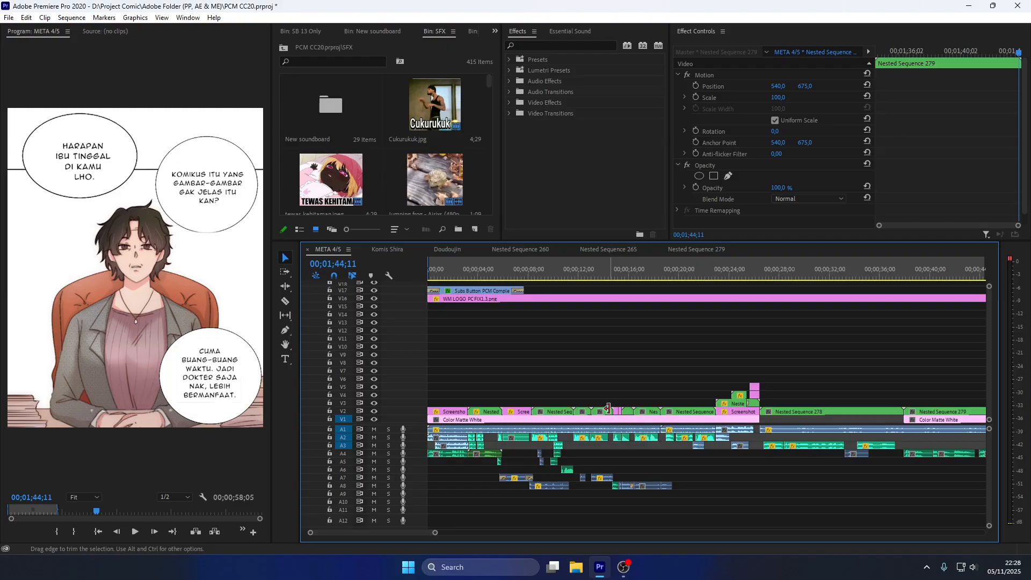
scroll(609, 408, right, 2)
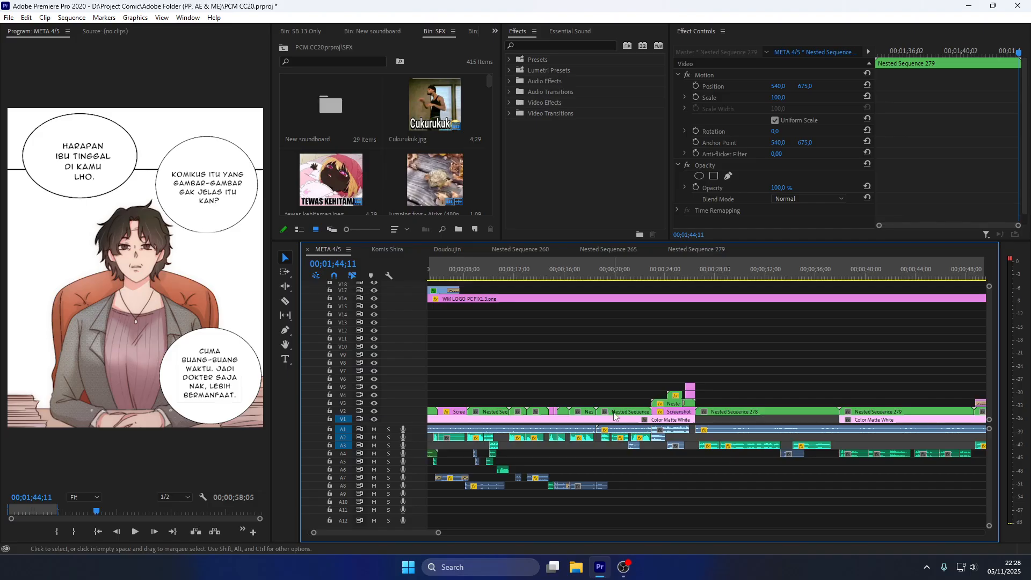
scroll(614, 416, right, 8)
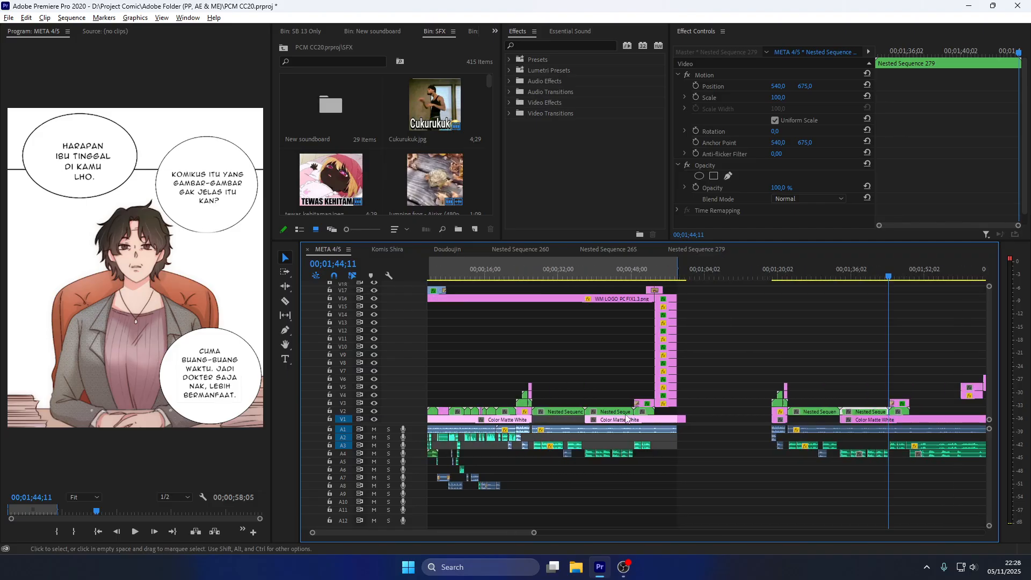
click(591, 274)
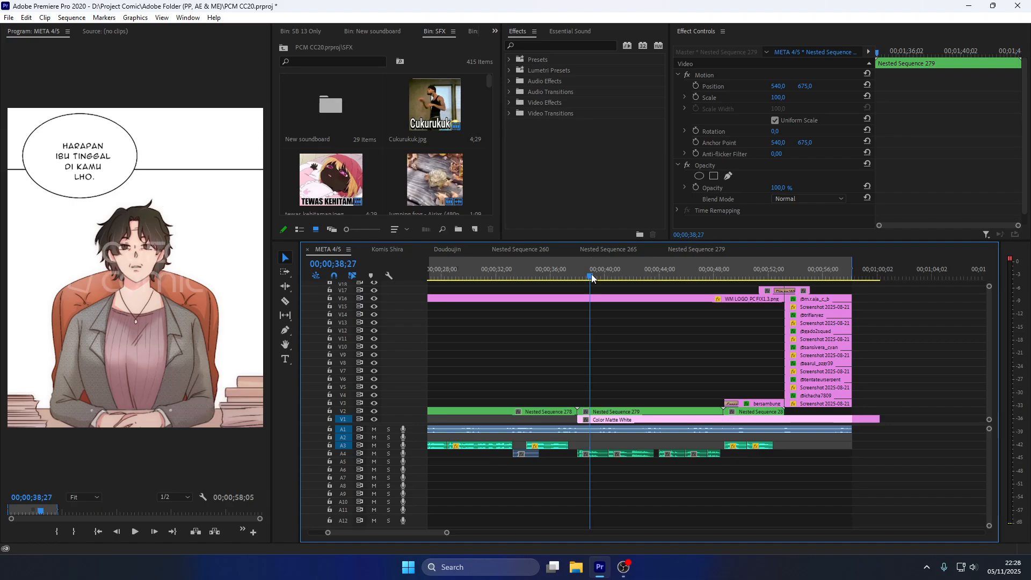
key(space)
key(space)
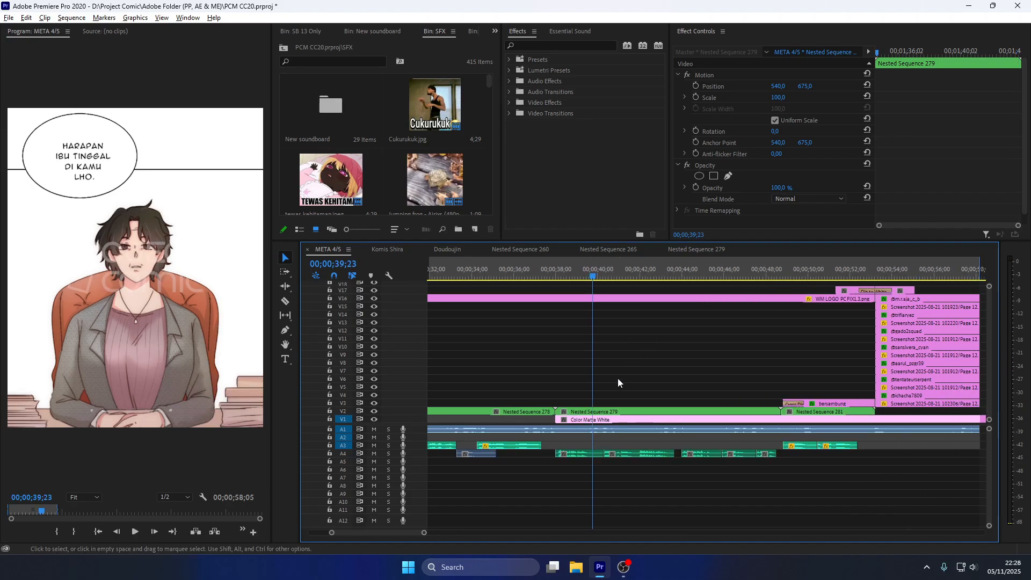
click(615, 415)
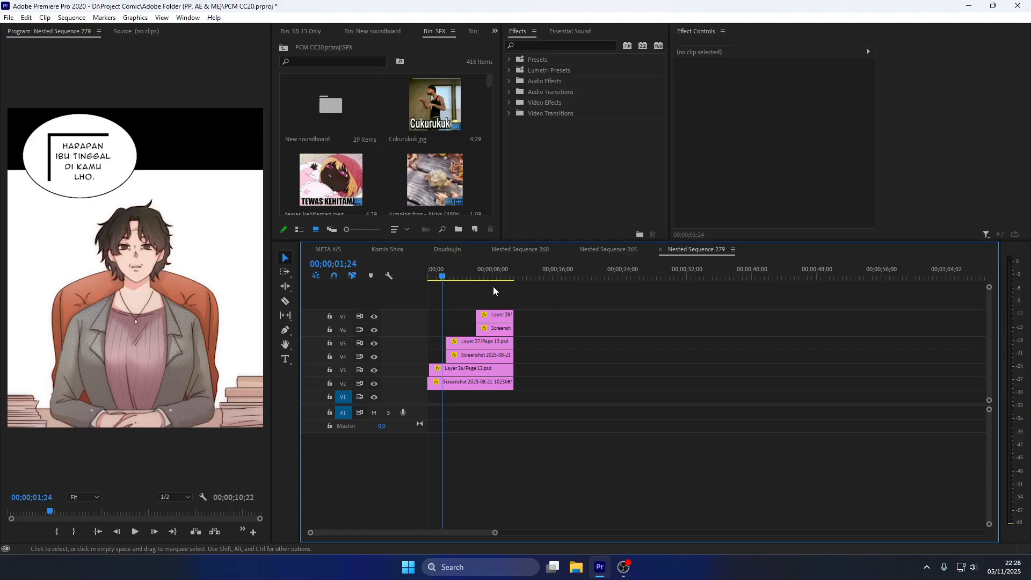
scroll(668, 448, up, 6)
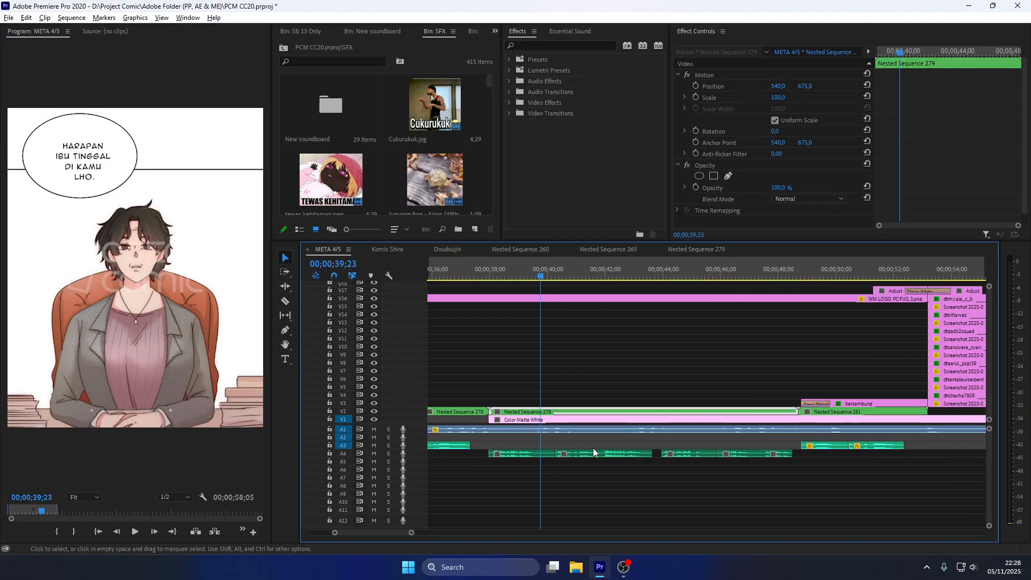
Play the Nested Sequence 279 clip from about 0:38 to 0:39:16 and set its scale to 183.
click(524, 274)
key(space)
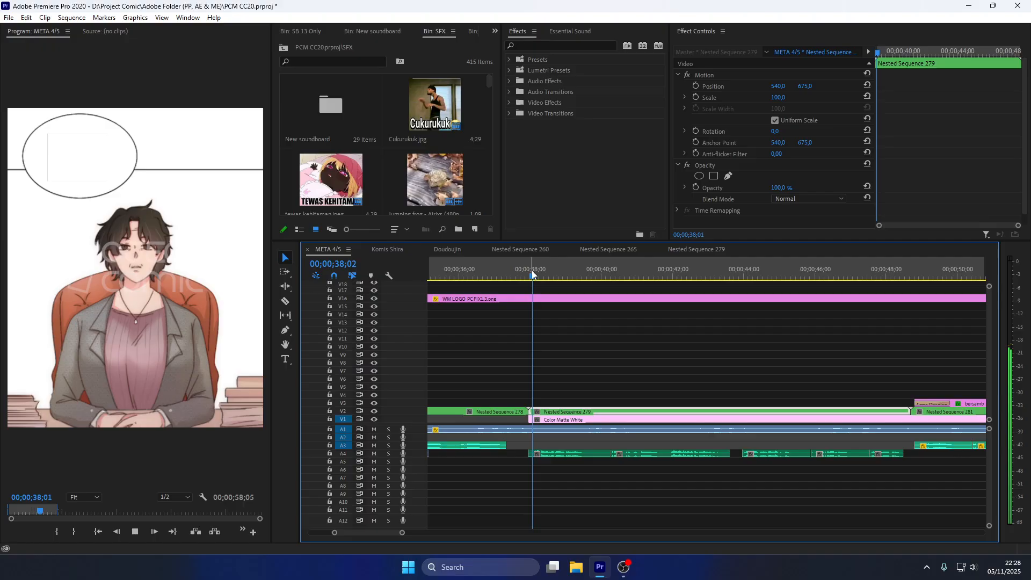
key(space)
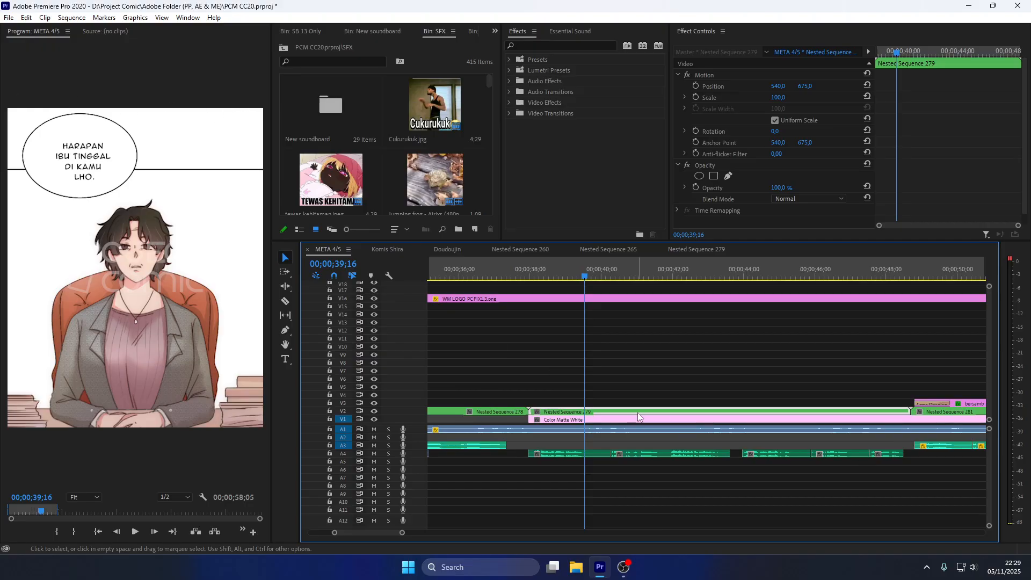
drag(778, 97, 716, 102)
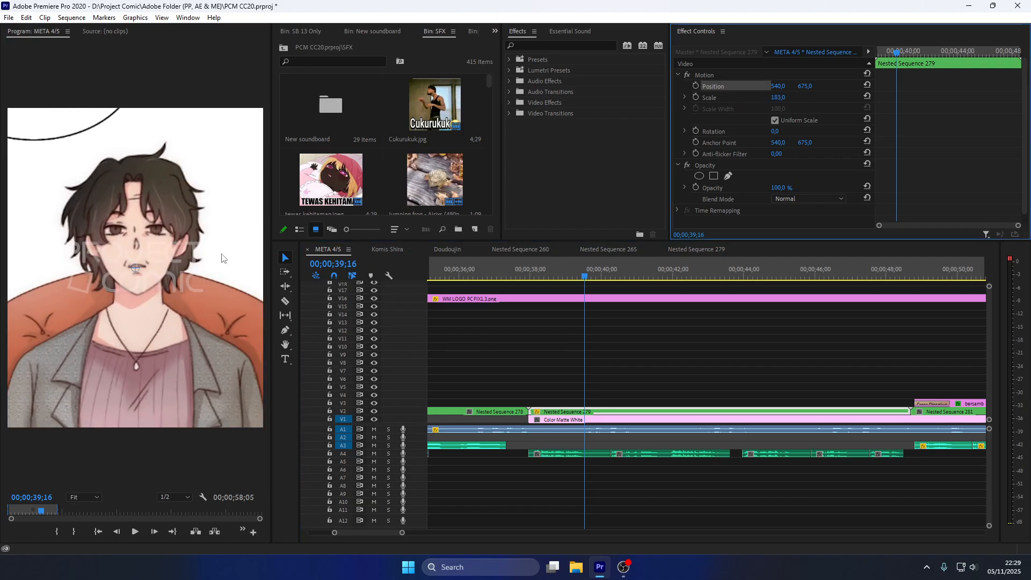
Reposition the Nested Sequence 279 clip to X 728,3 and Y 1133,3, then try a scale keyframe at 39:16 and remove it.
drag(116, 262, 149, 285)
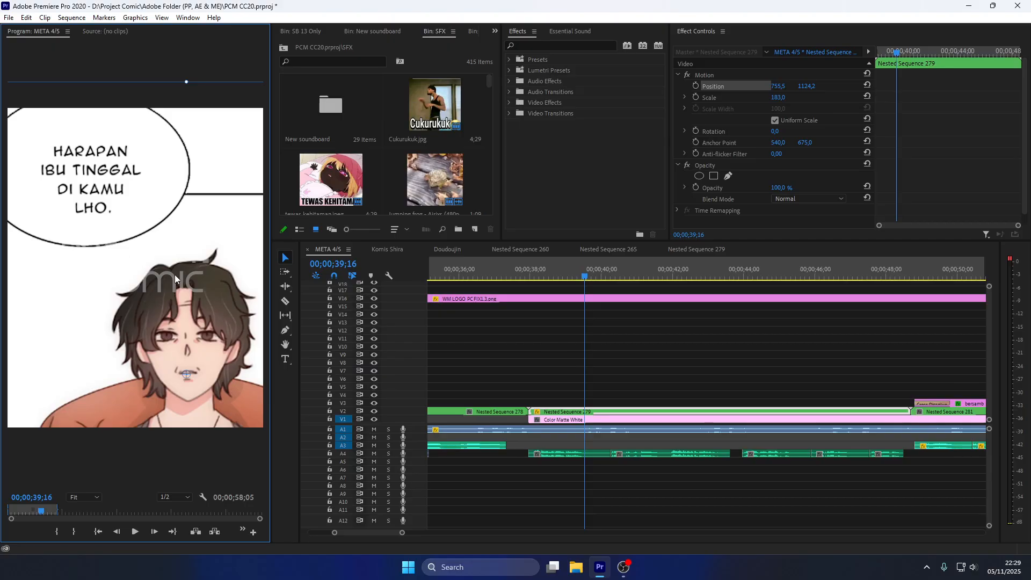
drag(175, 273, 169, 274)
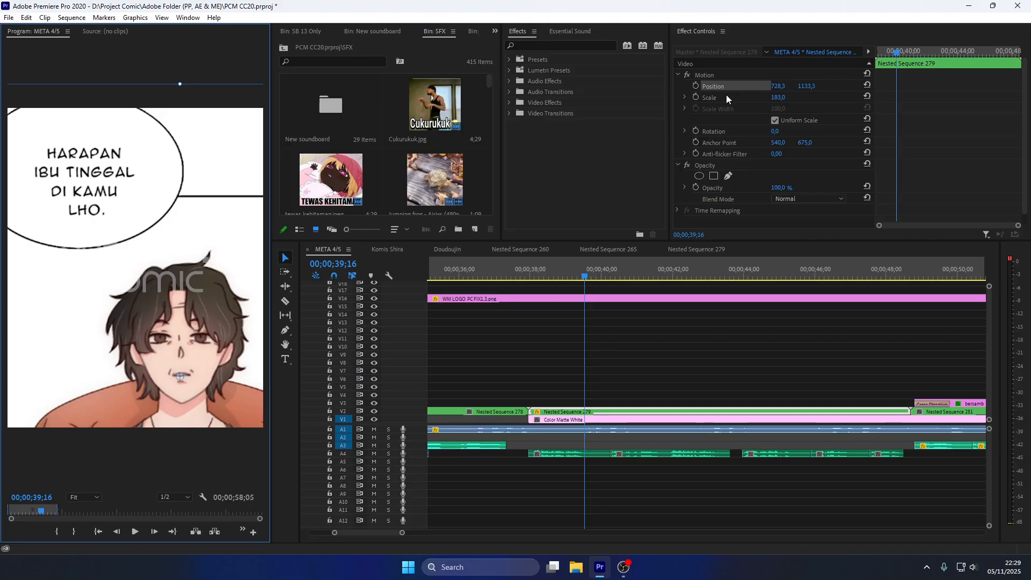
click(696, 97)
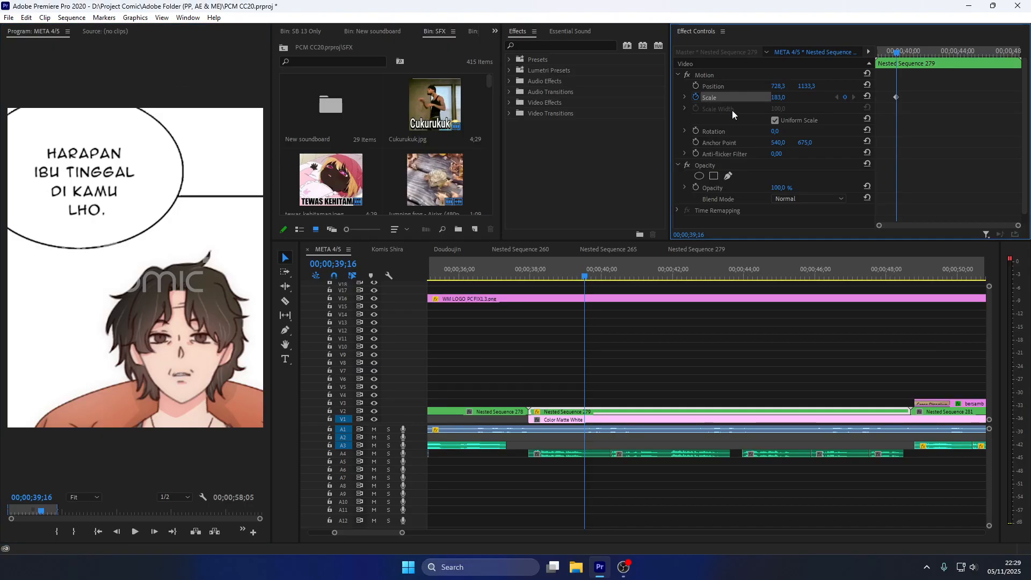
click(695, 97)
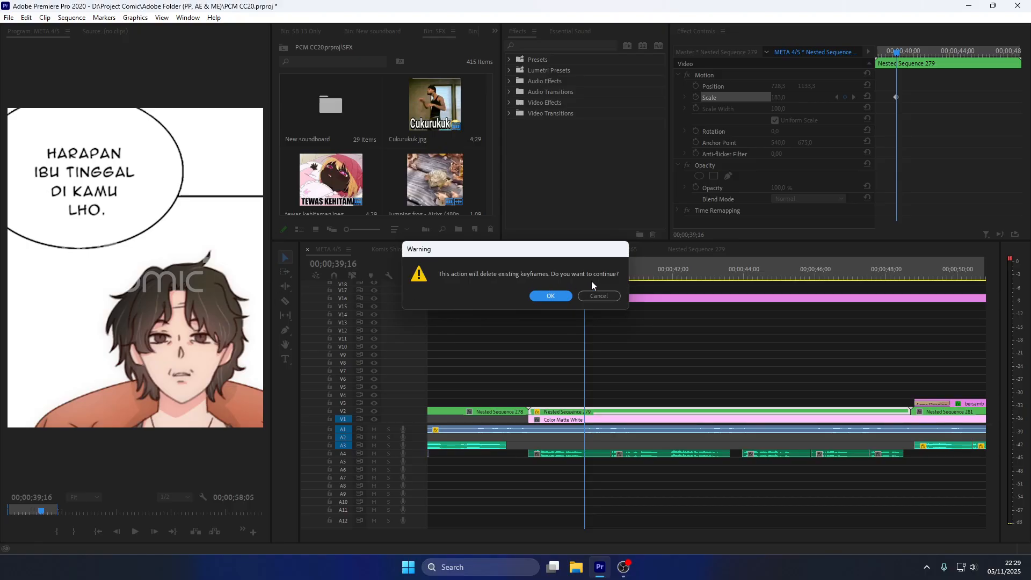
click(550, 296)
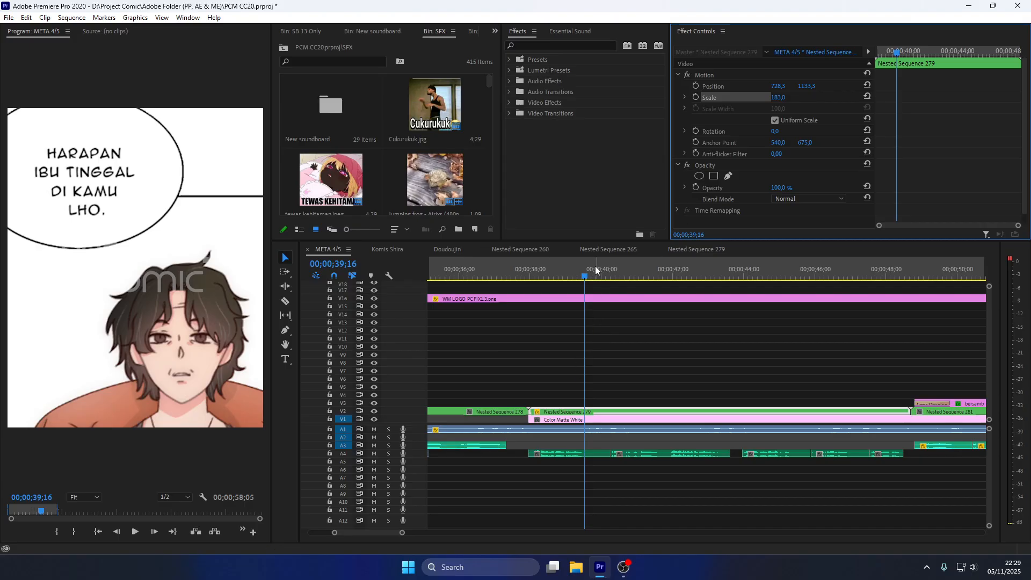
At 41:07, shift the Nested Sequence 279 clip to X 283,6 and Y 1101,6 to frame the second bubble, and play it briefly.
drag(596, 266, 646, 266)
click(674, 403)
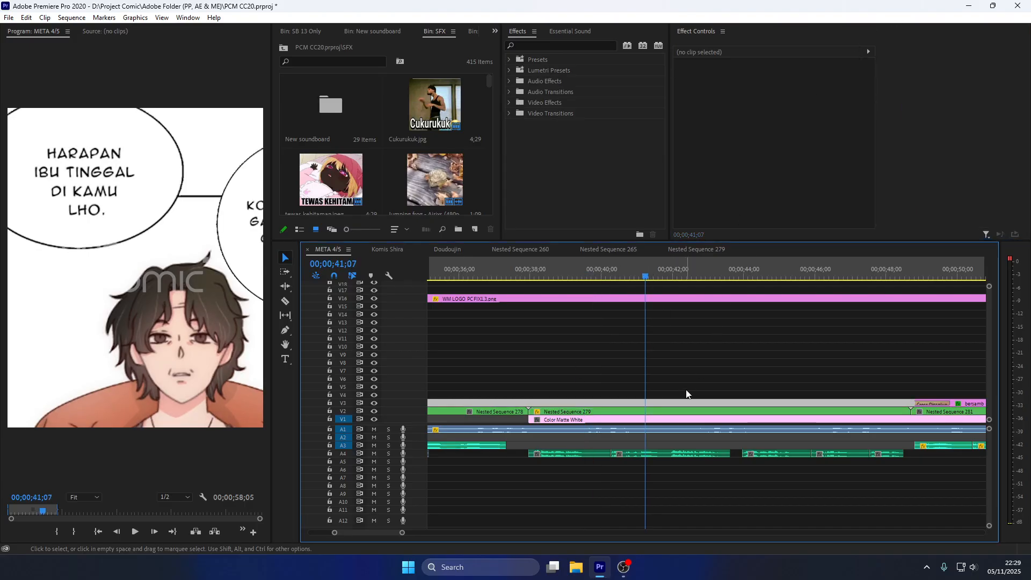
click(688, 412)
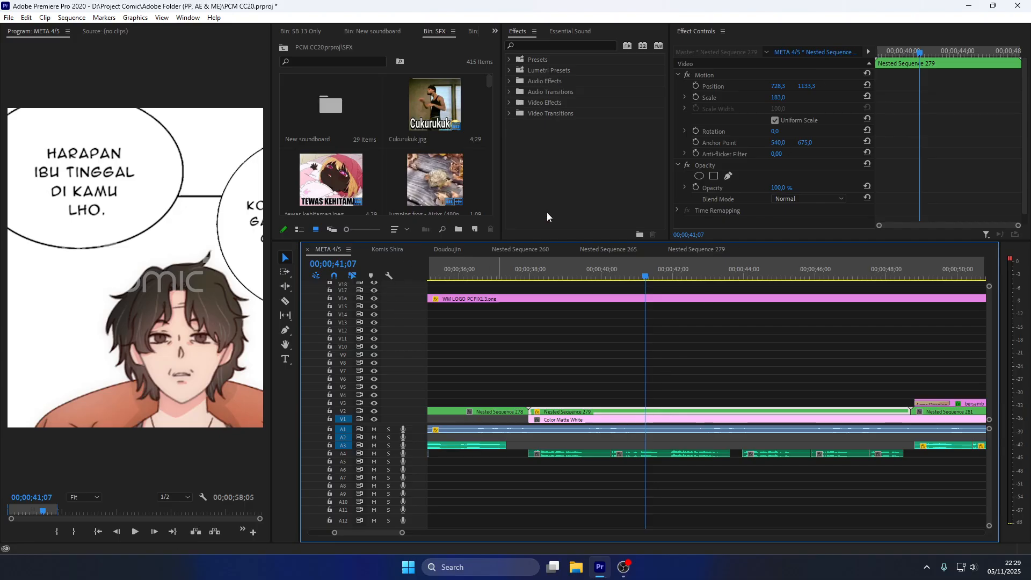
click(712, 87)
drag(129, 253, 41, 275)
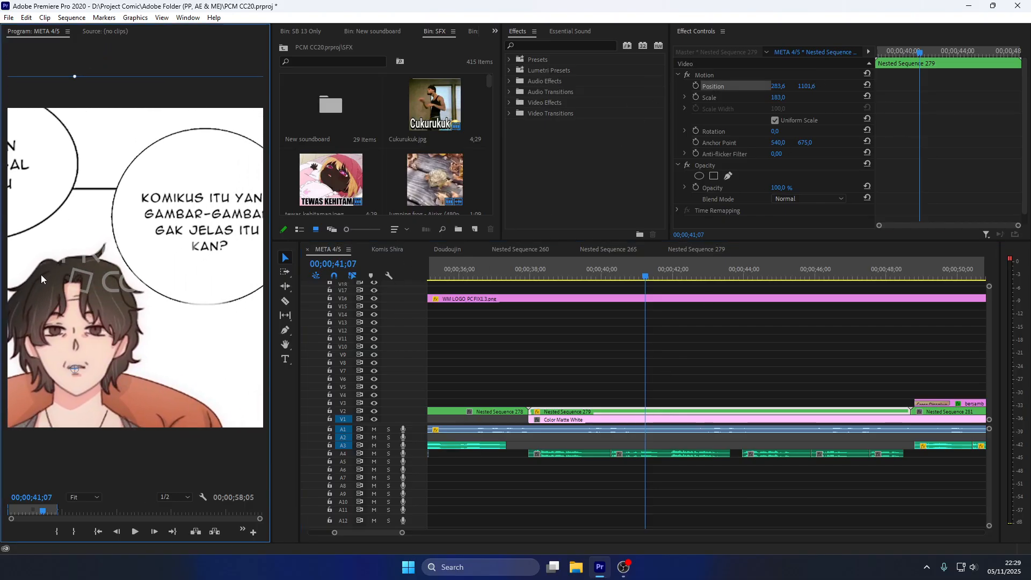
key(space)
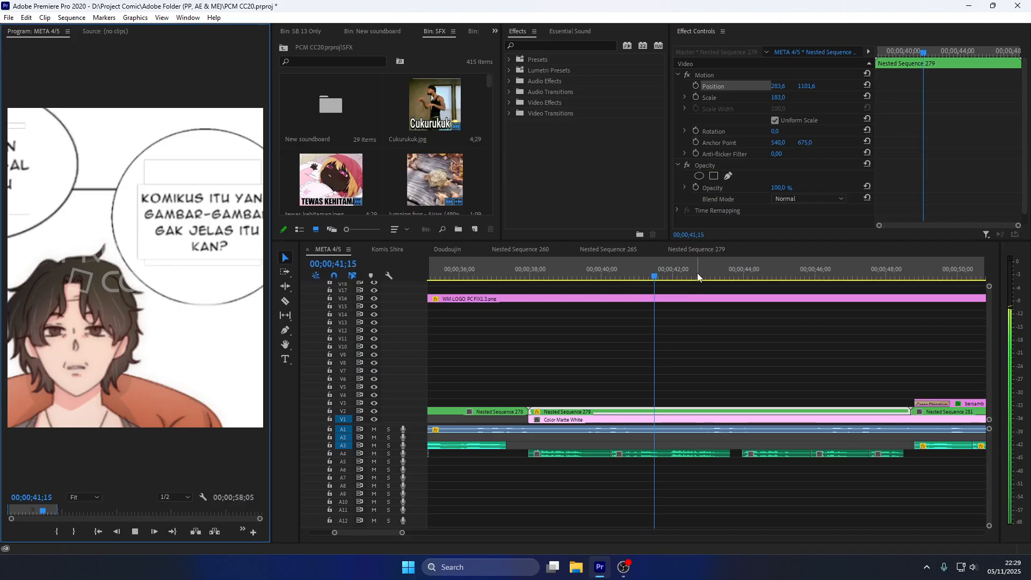
key(space)
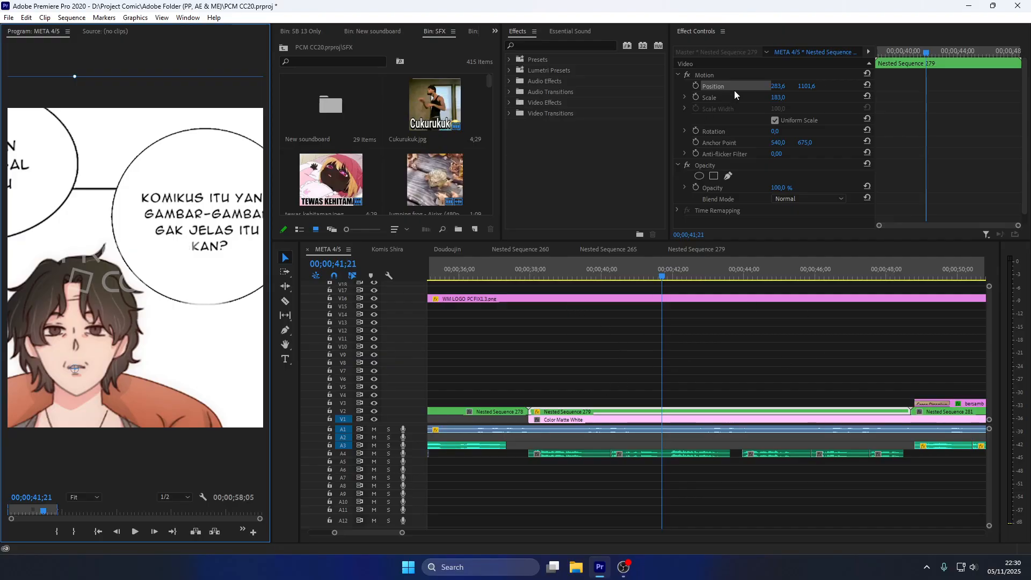
At 38:20, set the Nested Sequence 279 clip's scale to 163 and reposition it to X 680,7 and Y 1001,7 to frame the first bubble.
click(515, 275)
key(space)
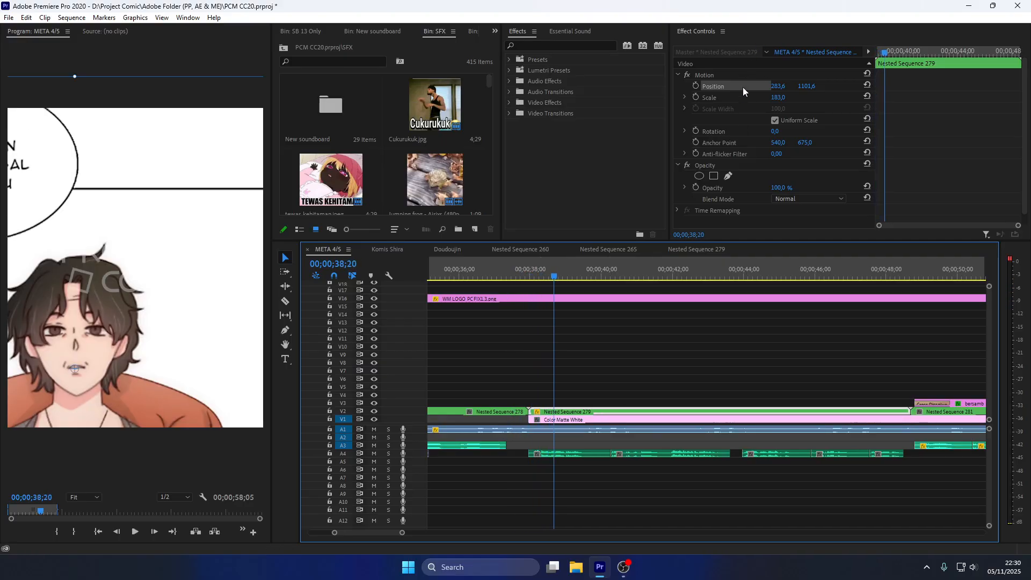
drag(778, 98, 728, 94)
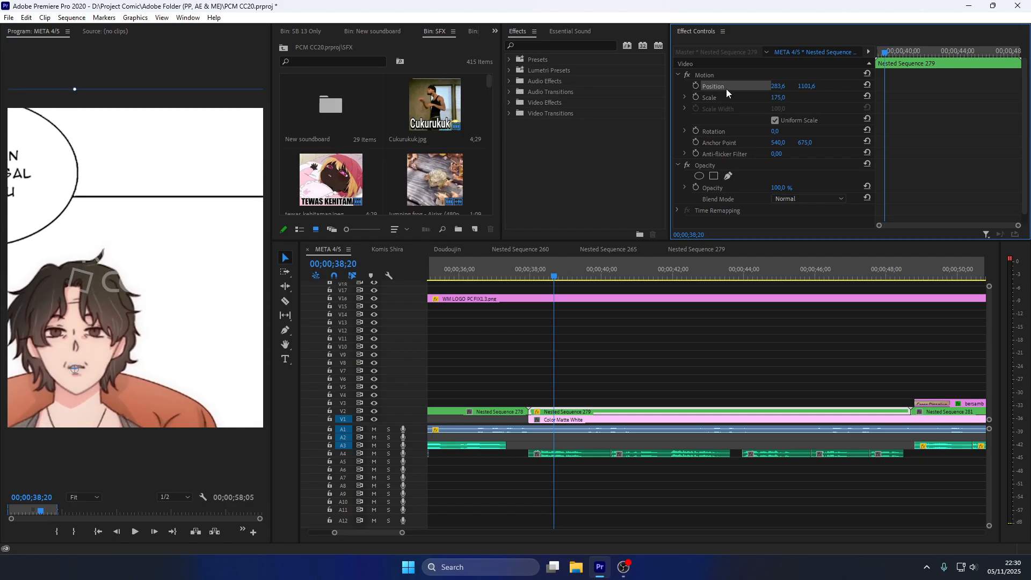
drag(113, 196, 242, 220)
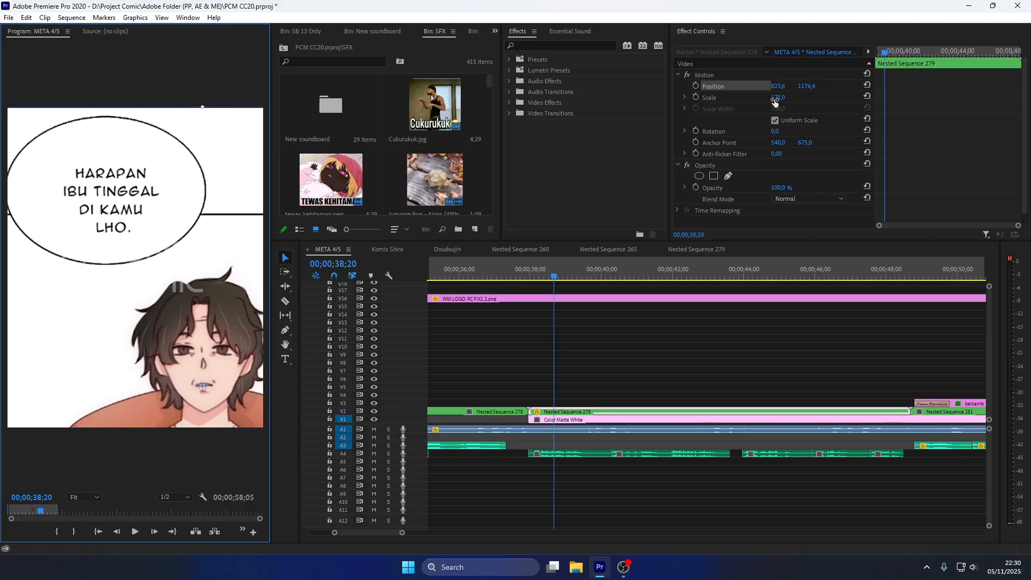
drag(775, 99, 769, 99)
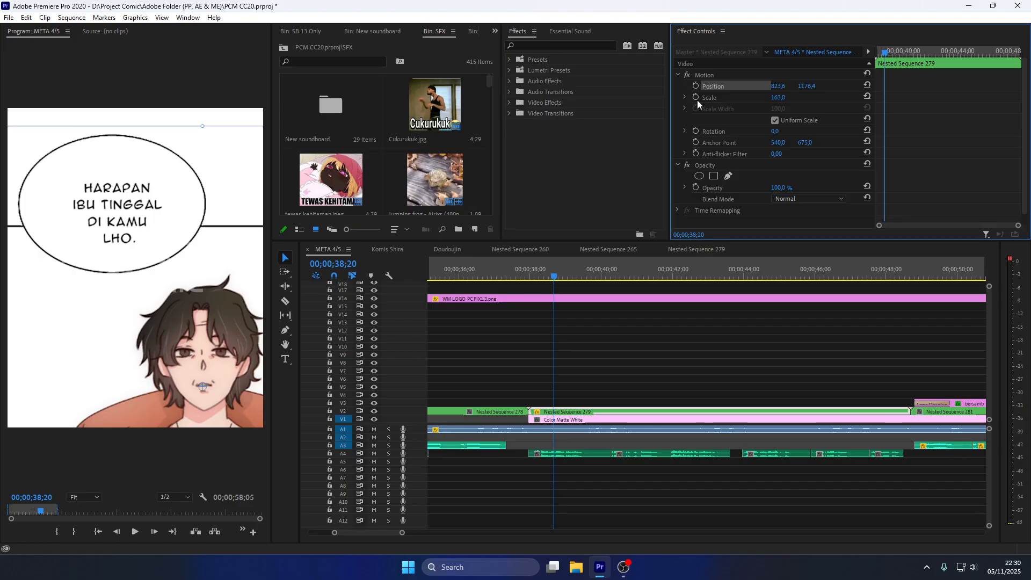
drag(250, 239, 215, 195)
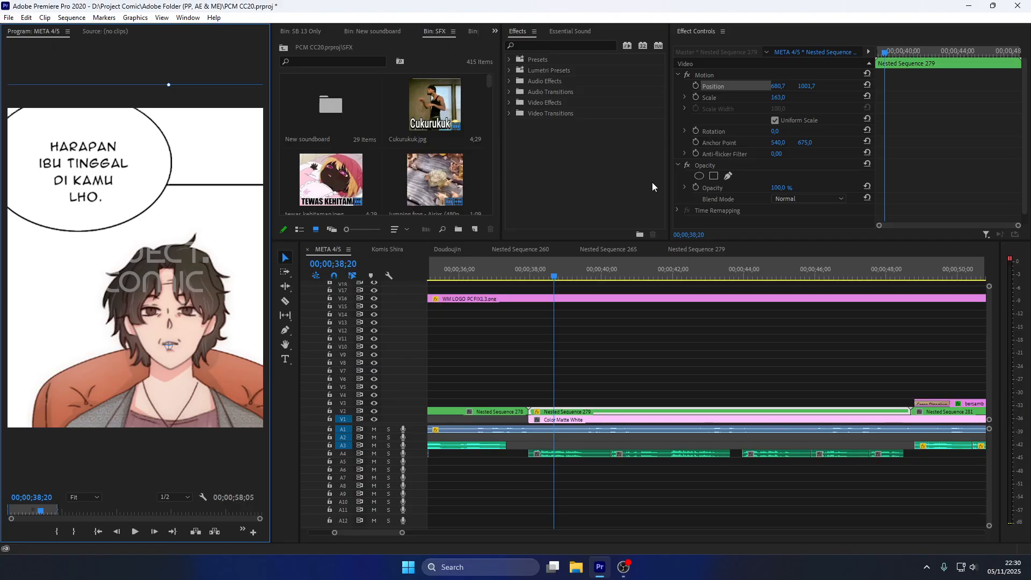
Play the reframed first bubble in Nested Sequence 279 from 38:20 to 40:04.
key(space)
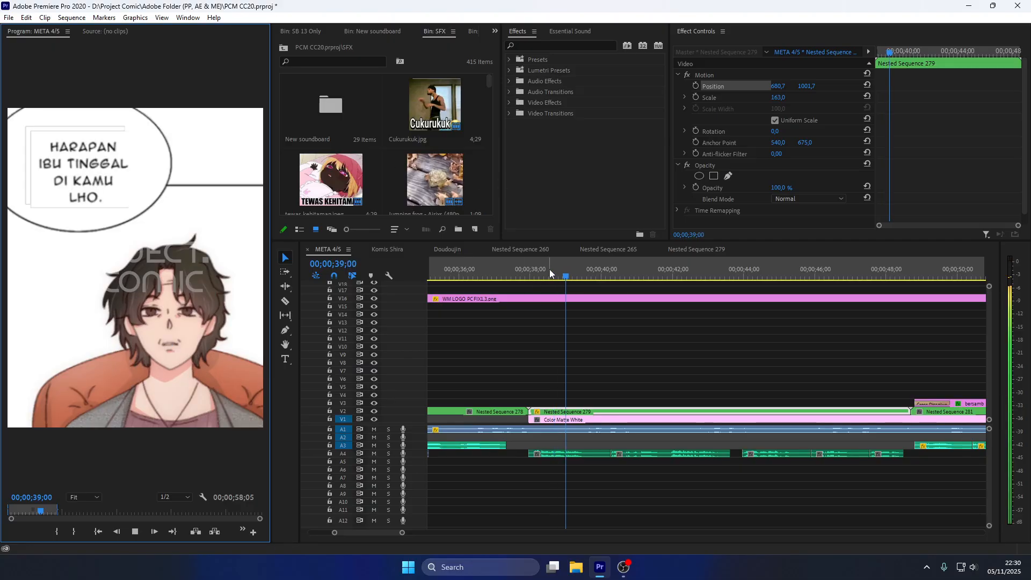
key(space)
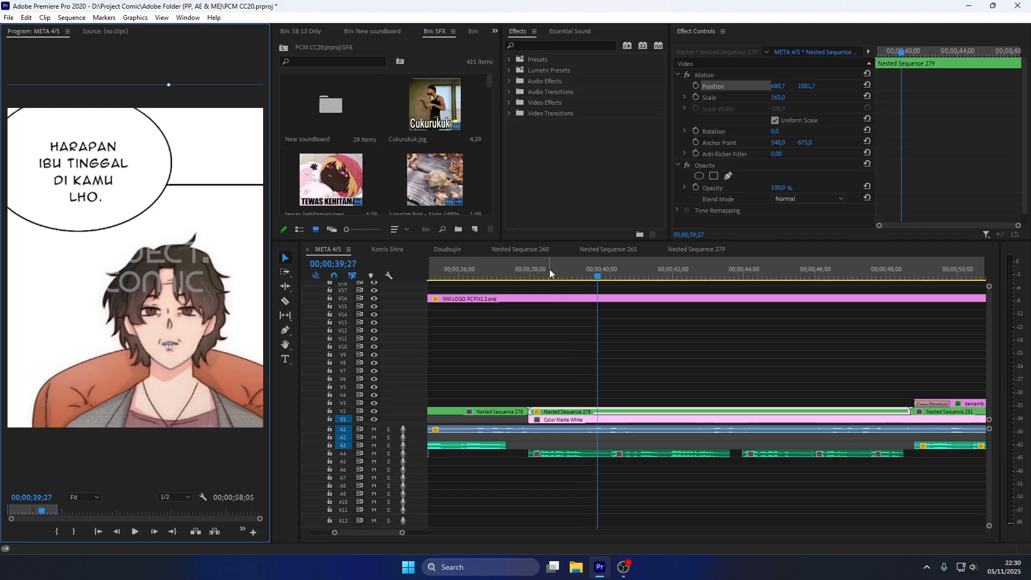
key(space)
key(space)
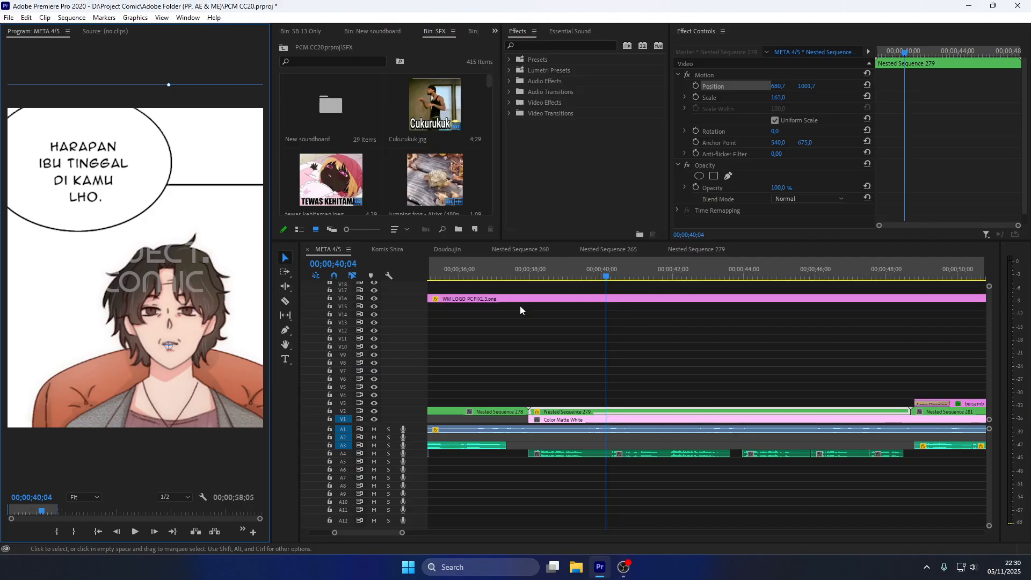
Replay the clip from just before its start to 39:24 and add position and scale keyframes there.
click(553, 271)
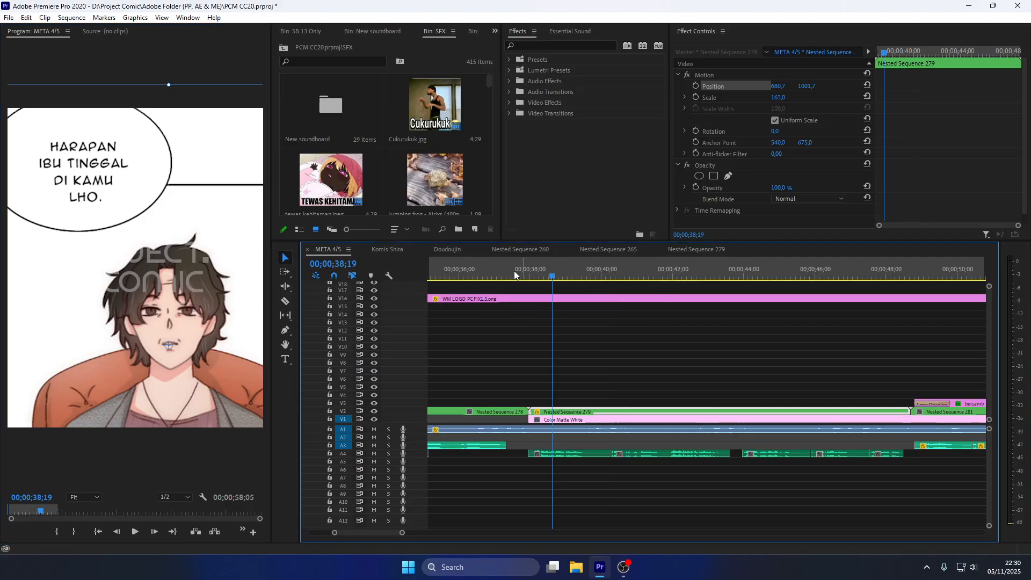
click(521, 272)
key(space)
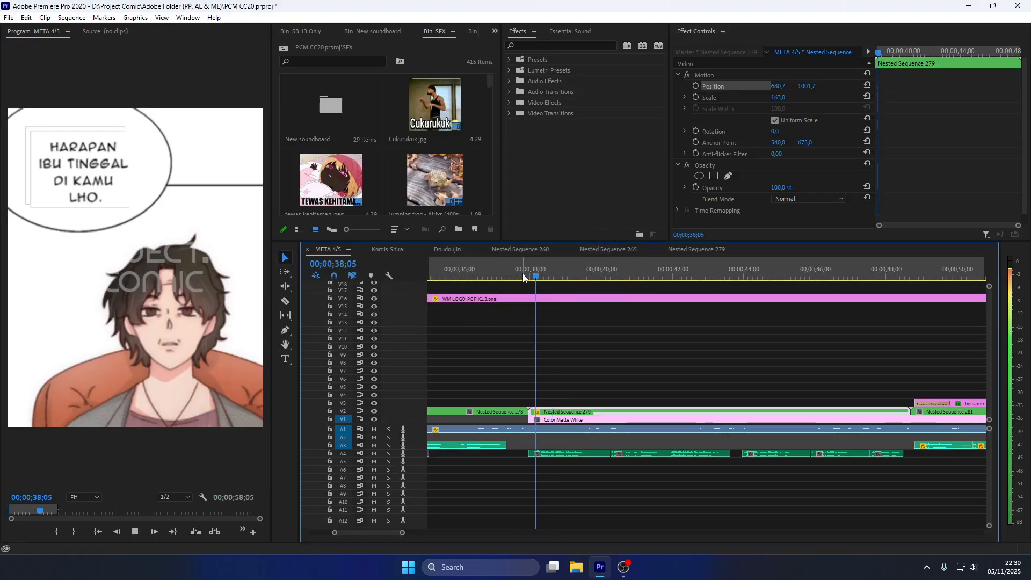
key(space)
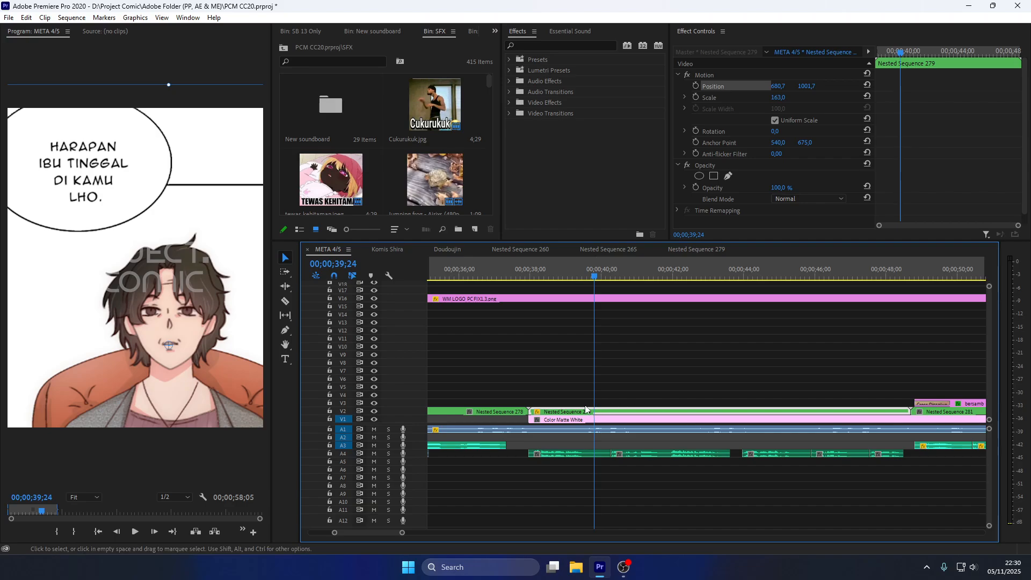
click(697, 86)
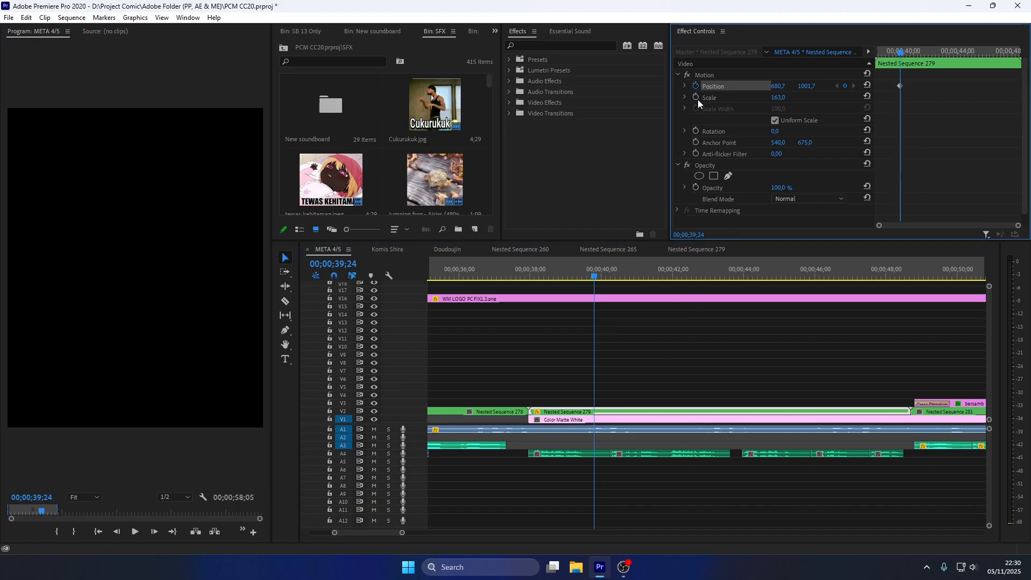
click(697, 98)
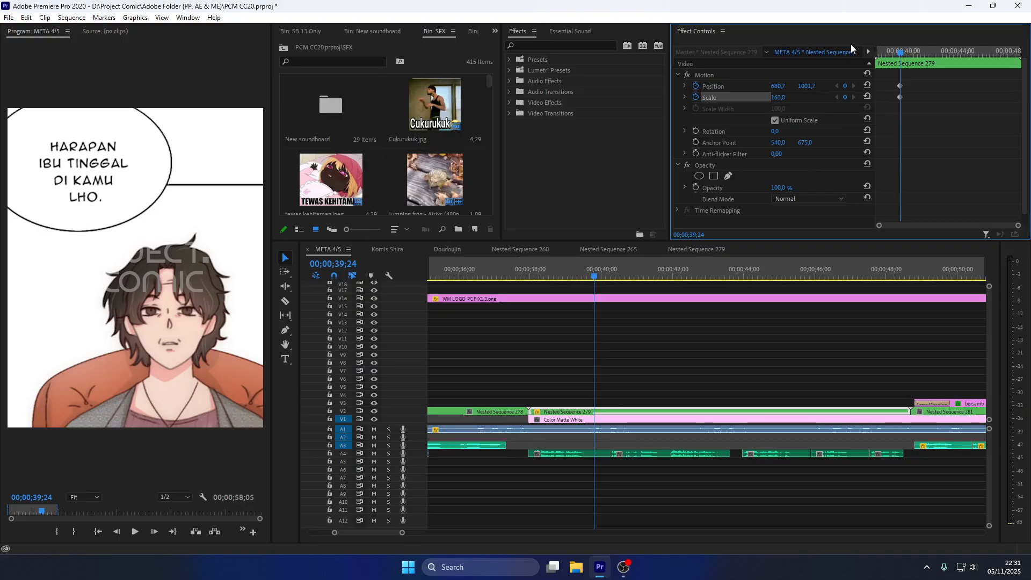
Review the clip from its start through the 39:24 keyframes and park the playhead at 40:08, where the second bubble begins.
drag(901, 54, 866, 53)
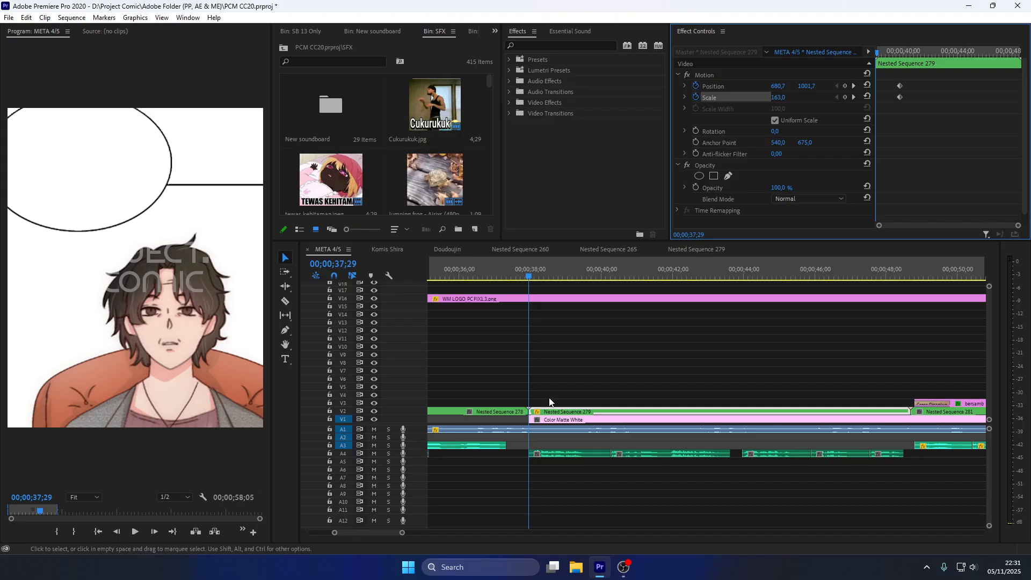
click(532, 275)
drag(532, 275, 572, 274)
click(855, 85)
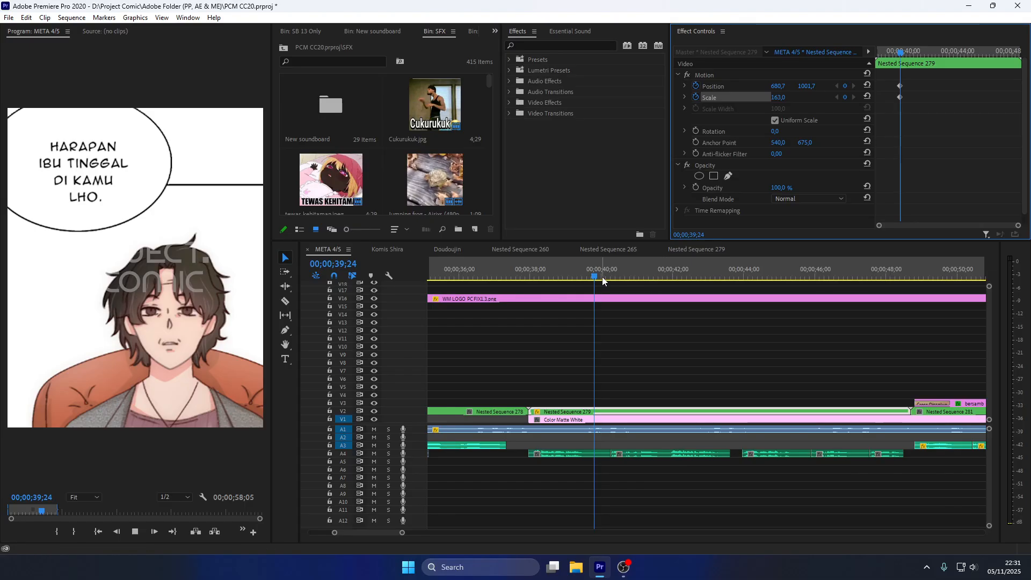
key(space)
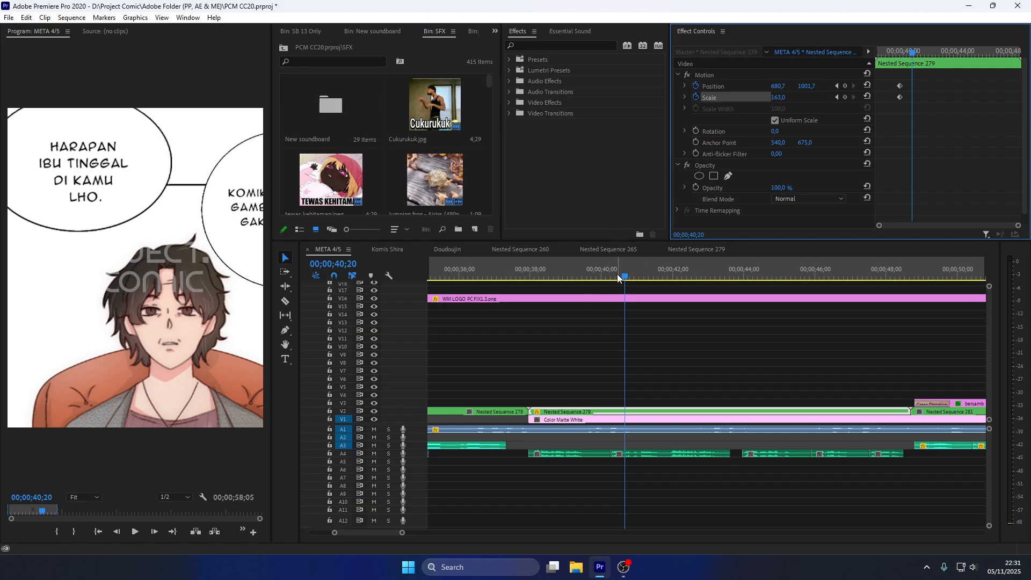
drag(619, 273, 611, 274)
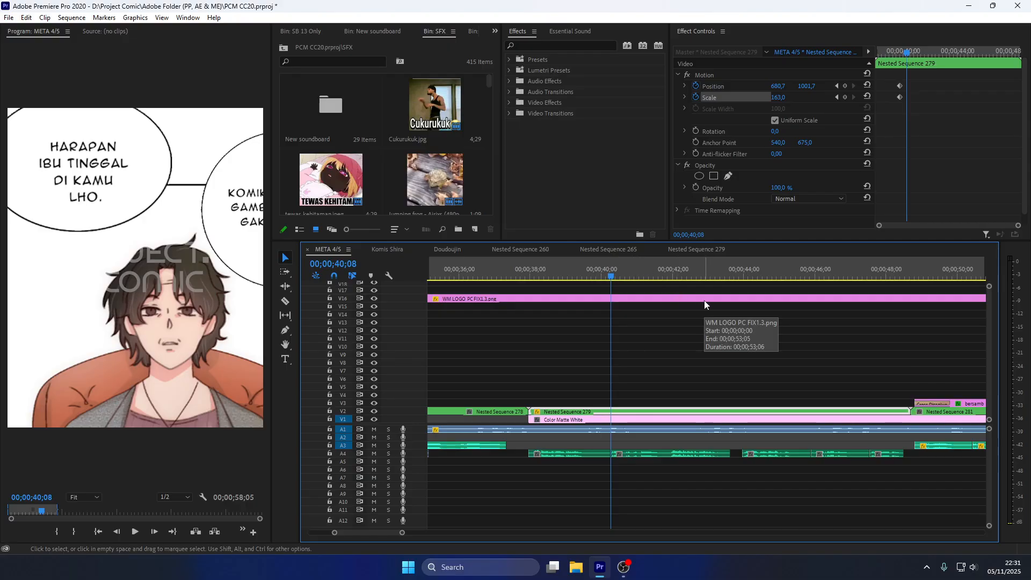
scroll(581, 375, up, 3)
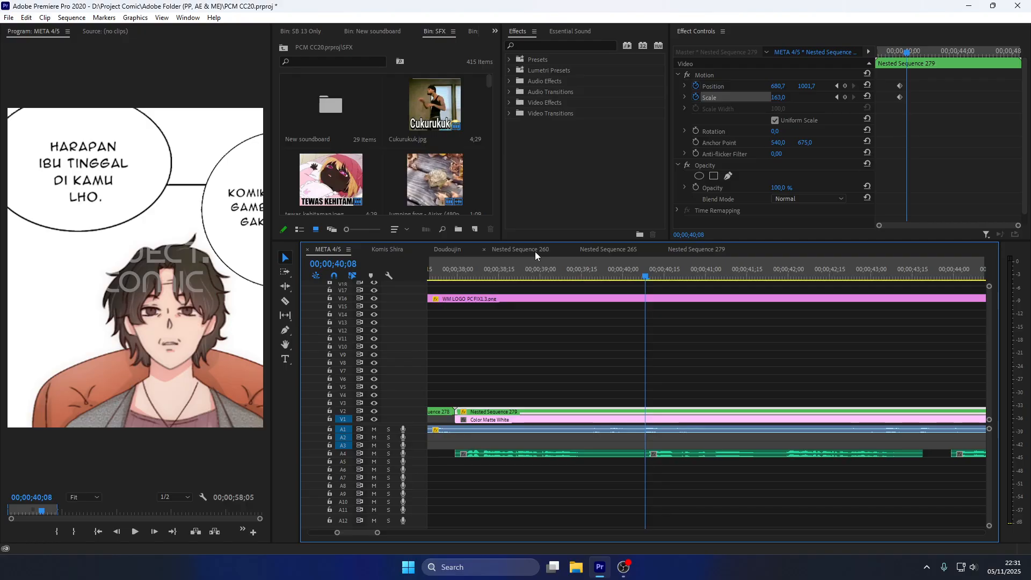
Try a position keyframe at 40:07 that shifts the scene to X 260,9 and Y 981,3, and delete it.
key(Left)
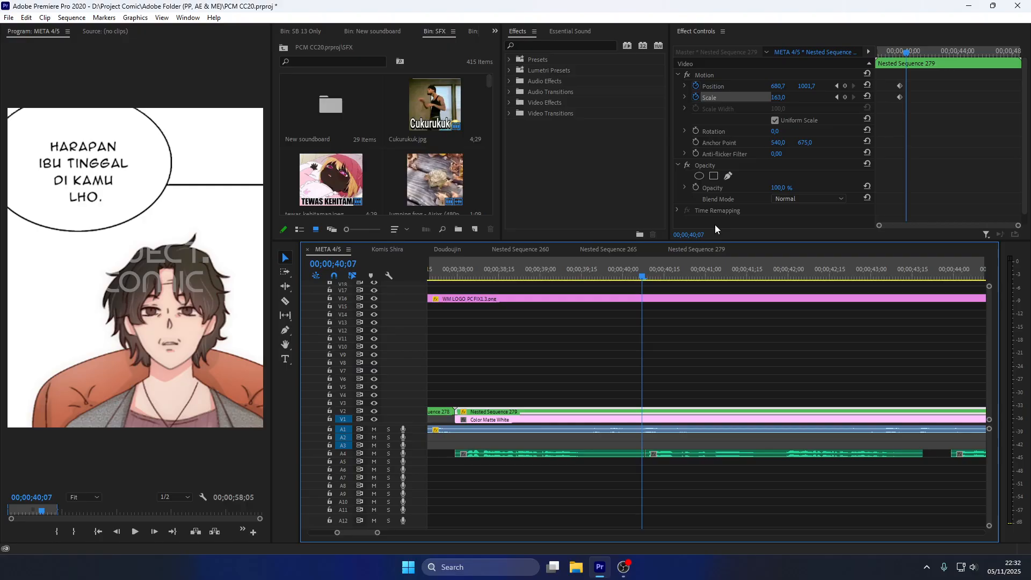
click(713, 86)
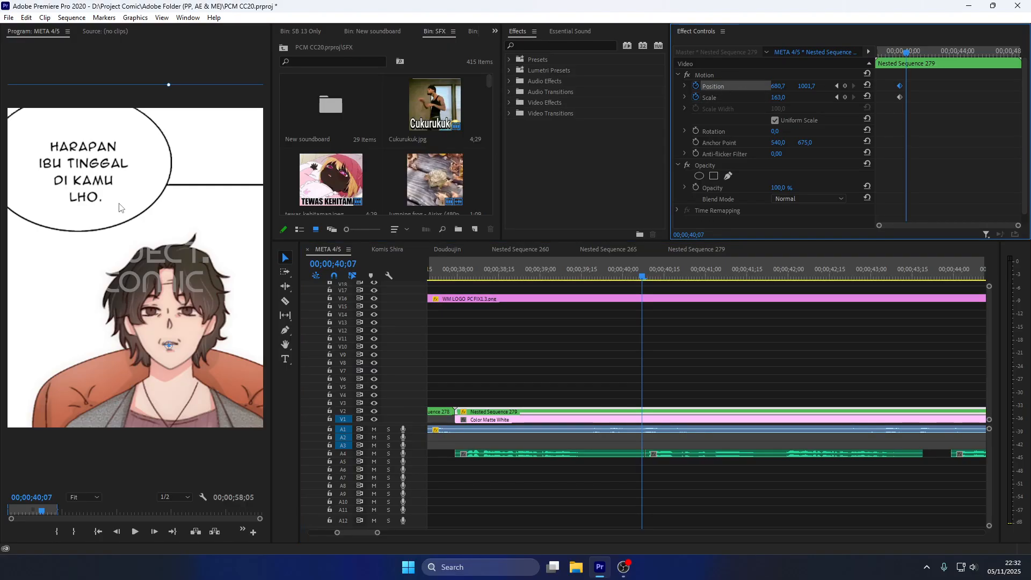
drag(215, 235, 145, 231)
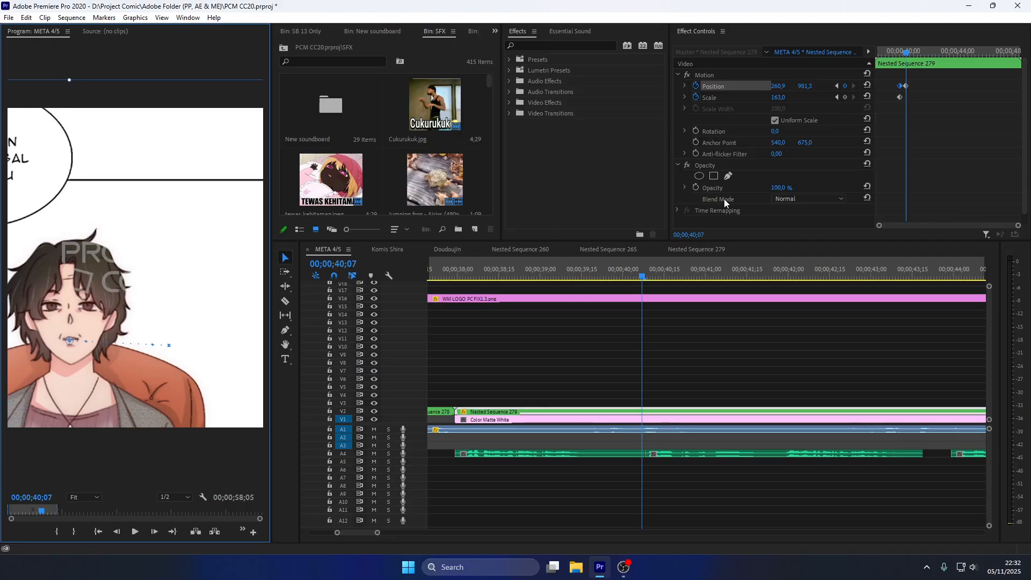
click(845, 86)
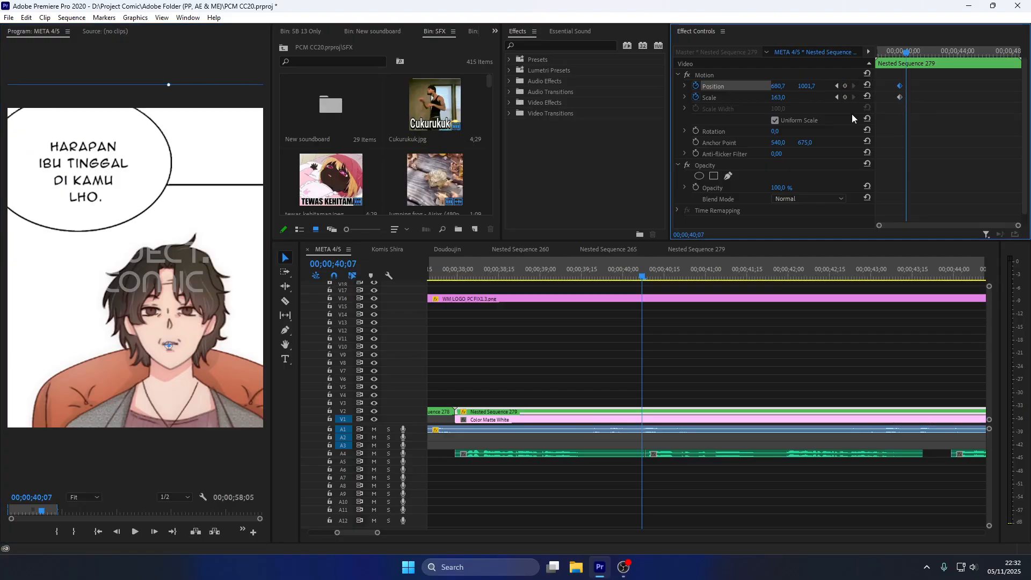
At 40:08, shift the scene to X 299,5 and Y 967,7 to frame the second bubble, and add a scale keyframe there.
click(645, 341)
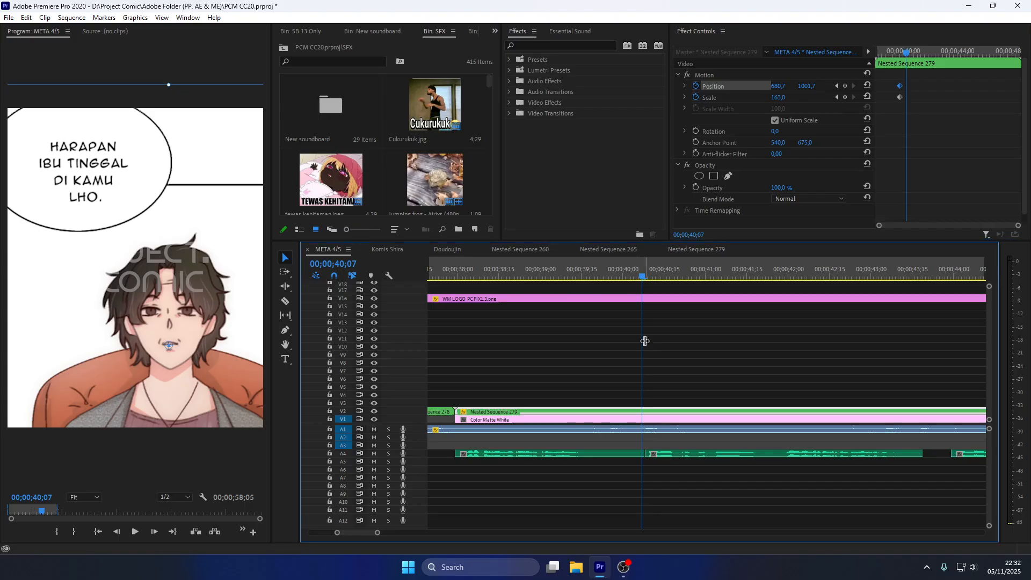
key(Right)
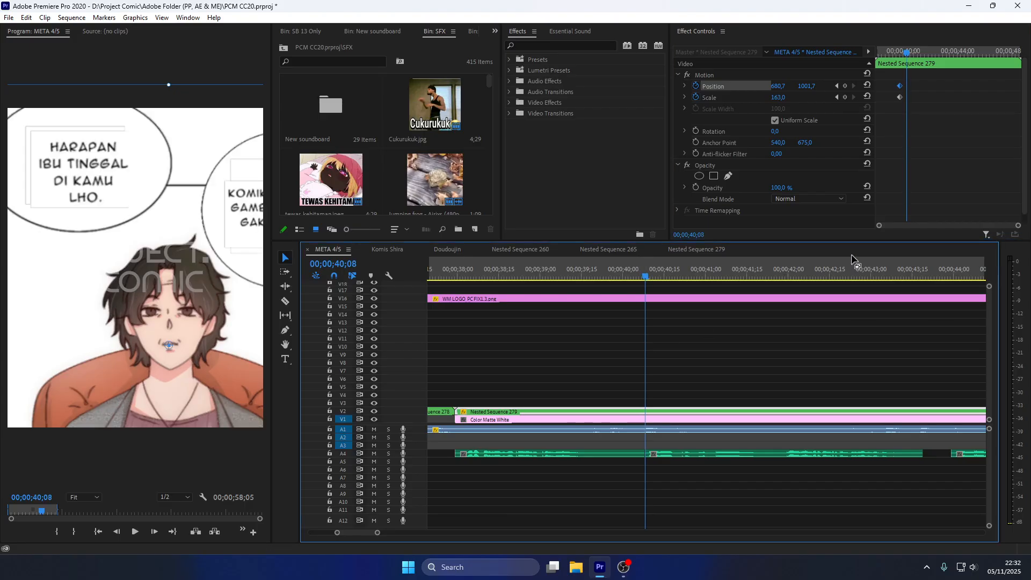
click(739, 88)
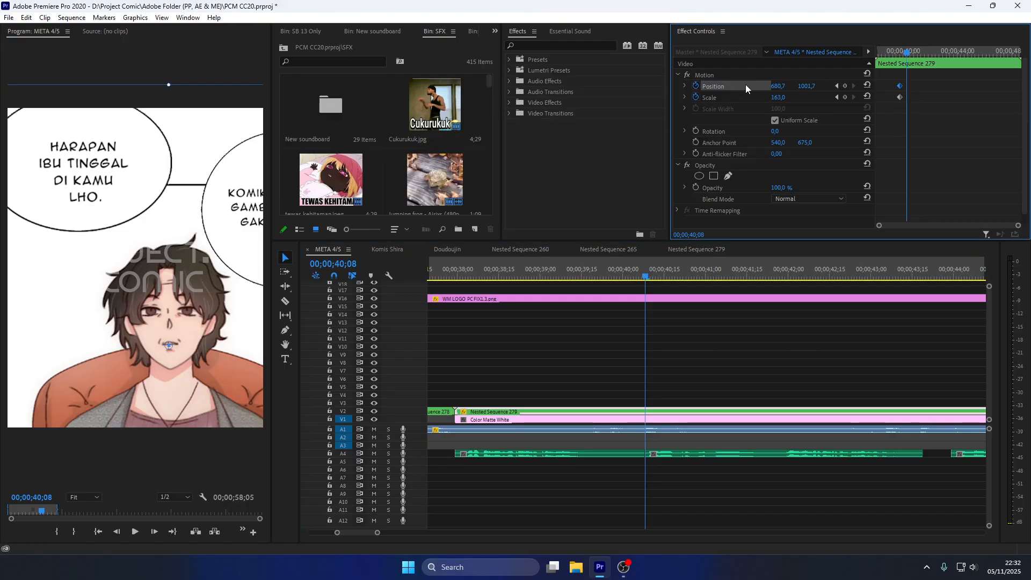
click(163, 247)
drag(163, 248, 133, 246)
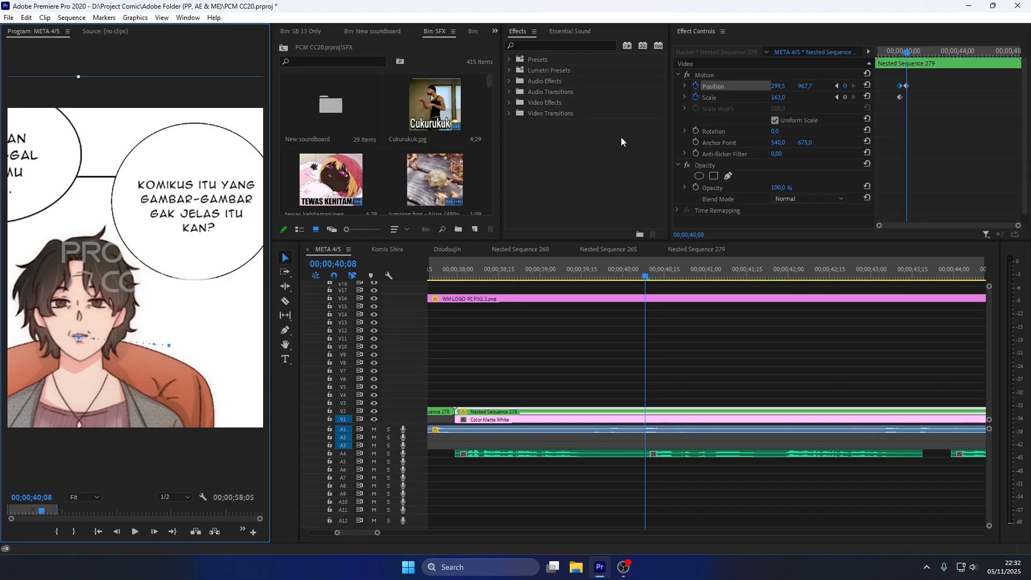
click(846, 98)
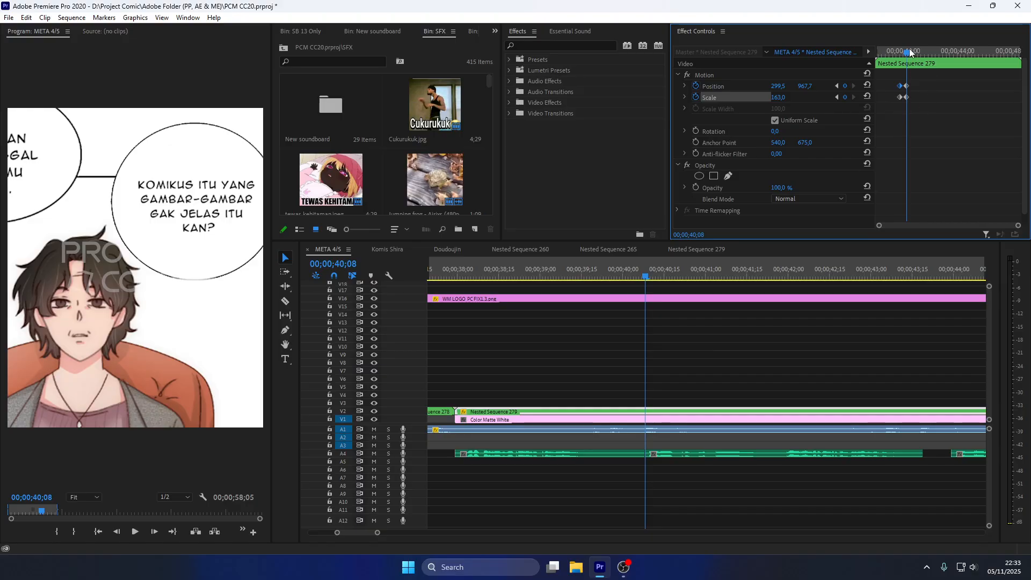
Play the second bubble from 40:11 to 44:04, and add scale and position keyframes at 43:18.
scroll(743, 386, down, 2)
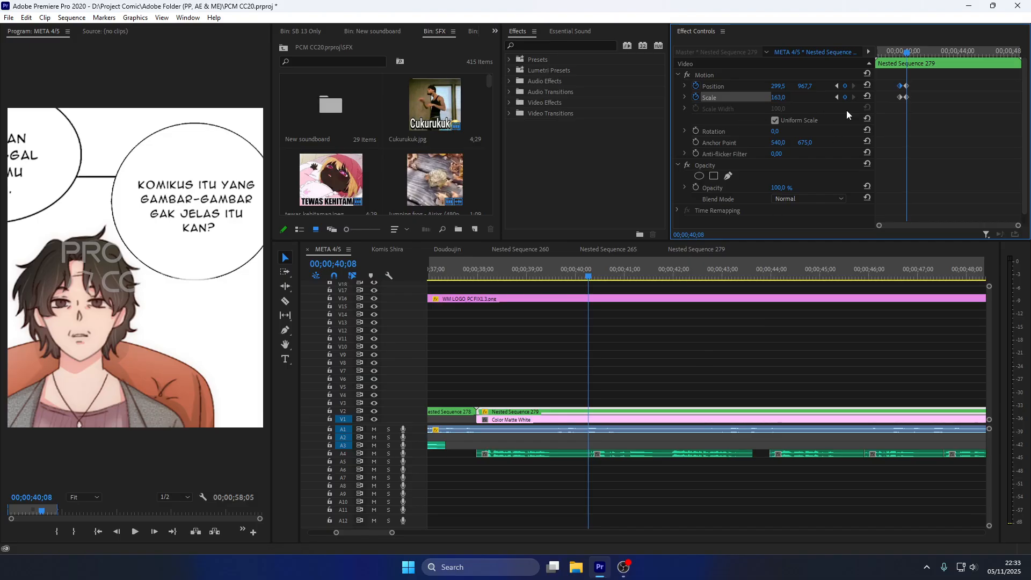
click(594, 276)
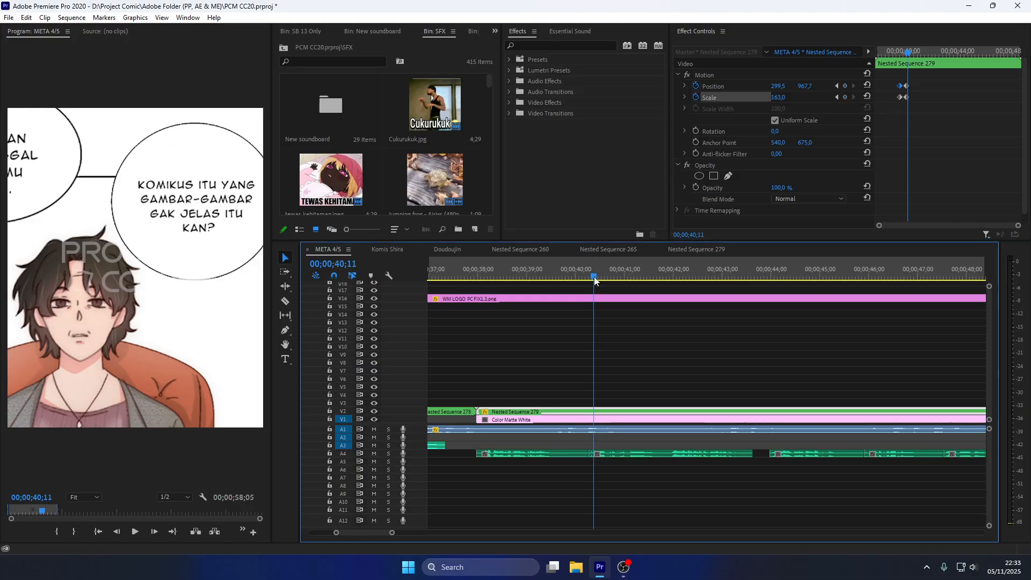
key(space)
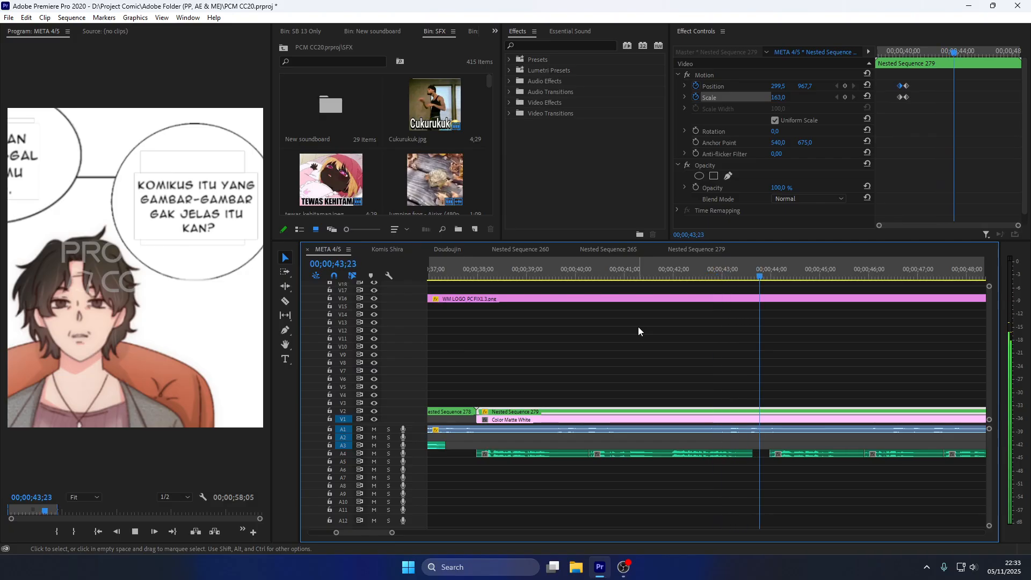
key(space)
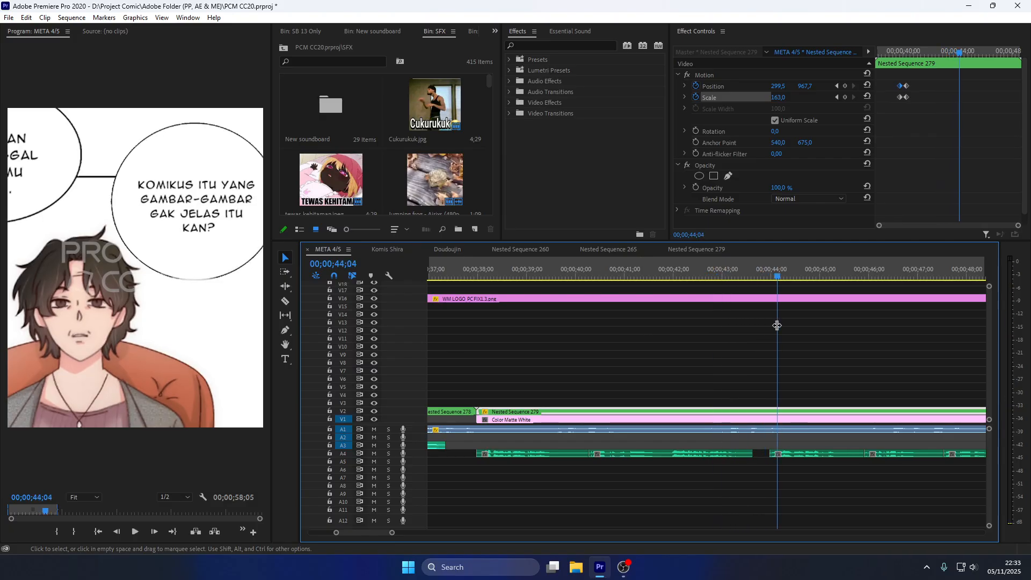
click(758, 276)
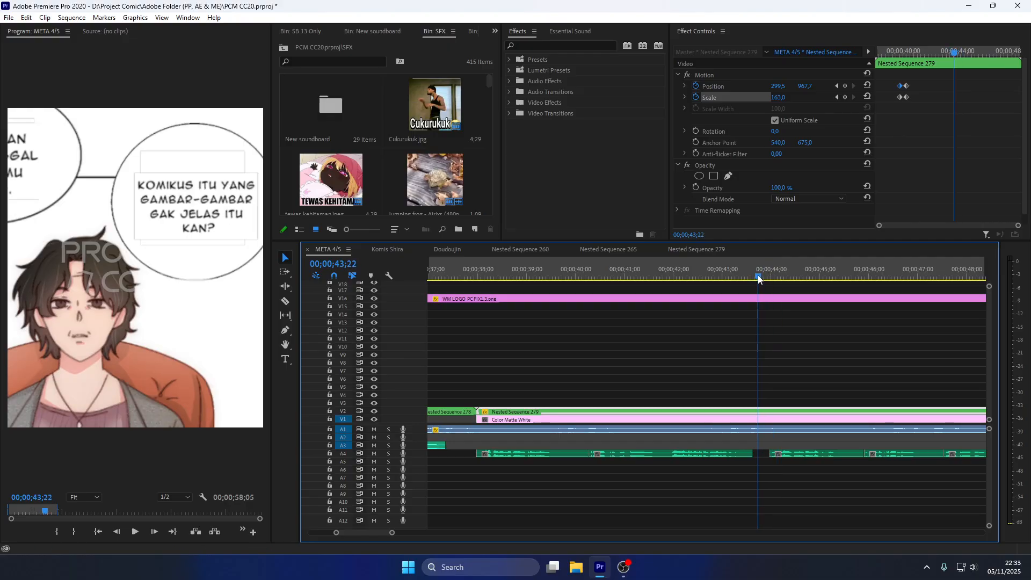
drag(758, 276, 751, 277)
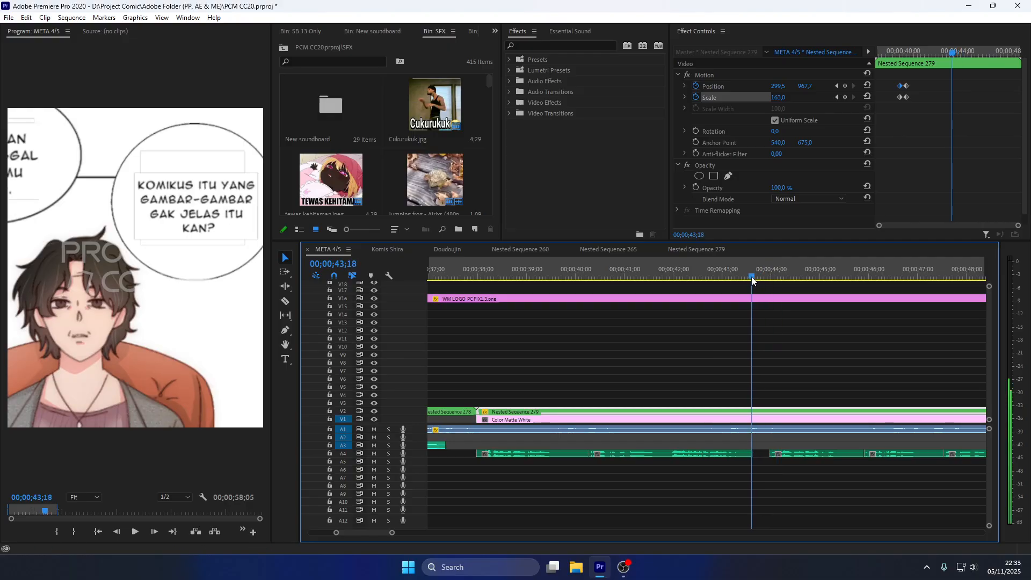
click(845, 96)
click(845, 86)
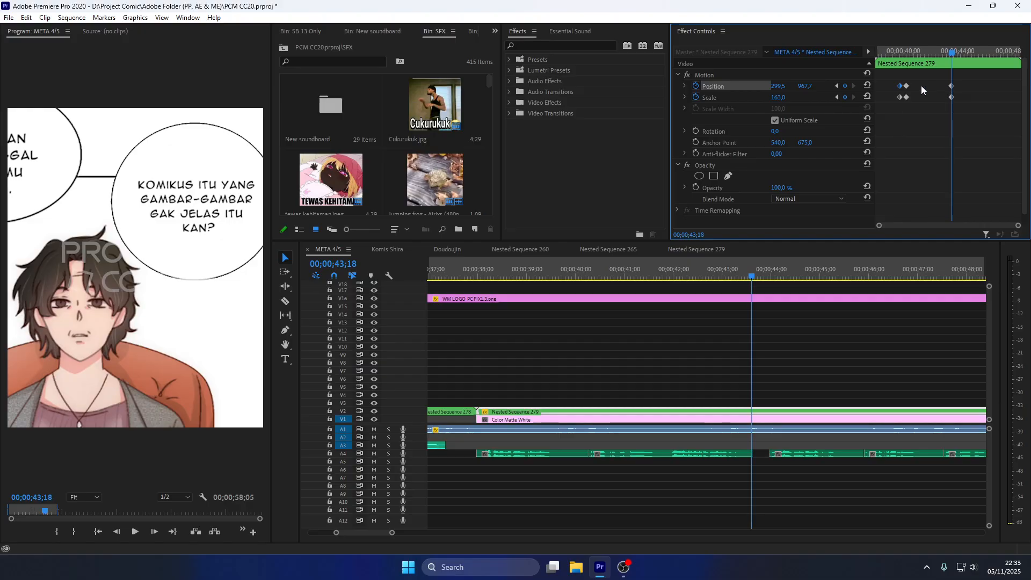
At 44:00, shift Nested Sequence 279 to X 211,0 and Y 389,1 to bring the third bubble into frame.
click(900, 86)
drag(753, 270, 771, 270)
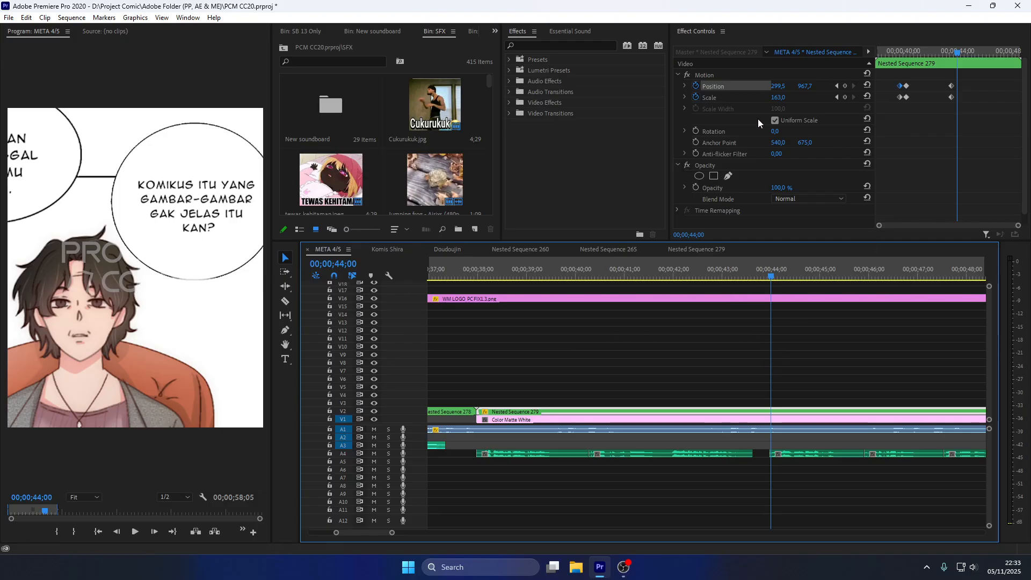
click(726, 86)
click(178, 319)
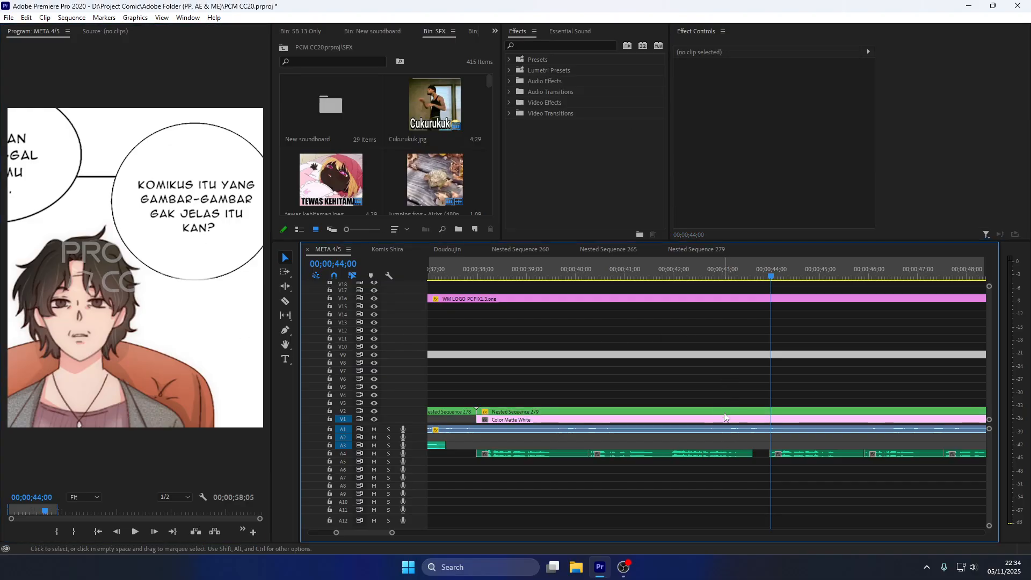
click(710, 91)
drag(92, 353, 149, 288)
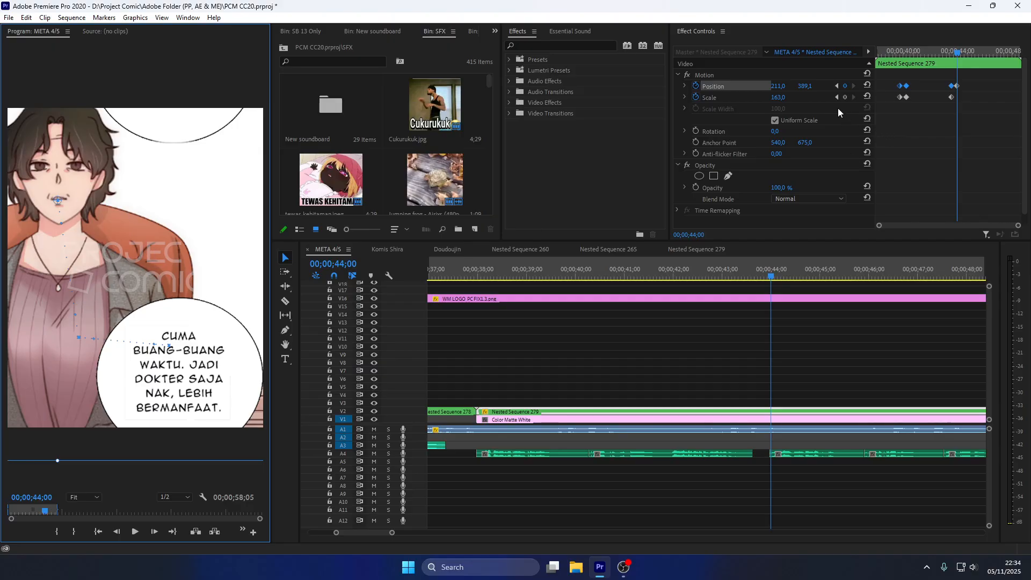
Scale the scene down to 103 at 44:00 and reposition it to X 540,0 and Y 677,3 so all three bubbles fit.
mouse_move(778, 97)
mouse_down()
mouse_move(765, 97)
mouse_move(785, 99)
mouse_up()
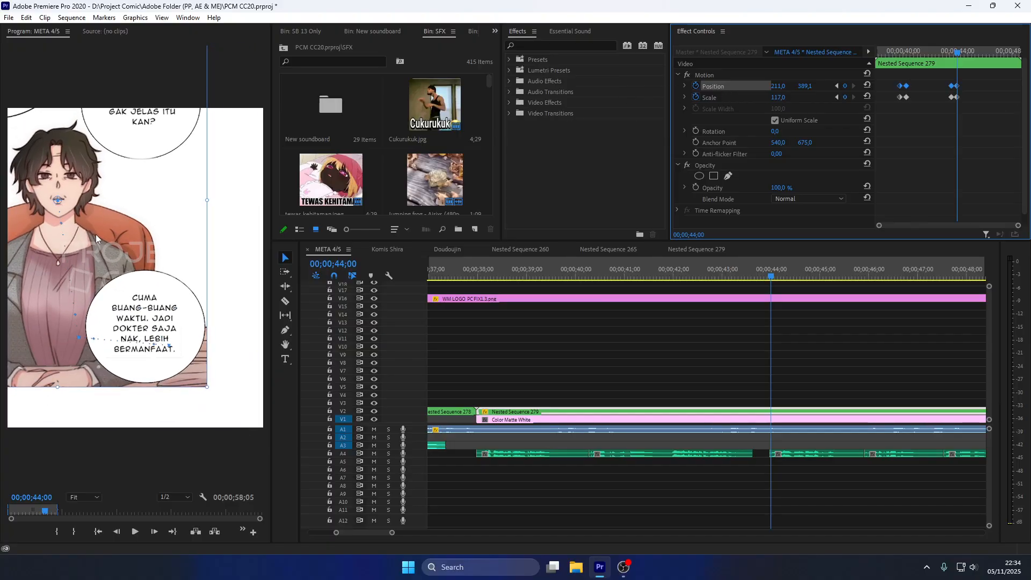
drag(99, 237, 178, 283)
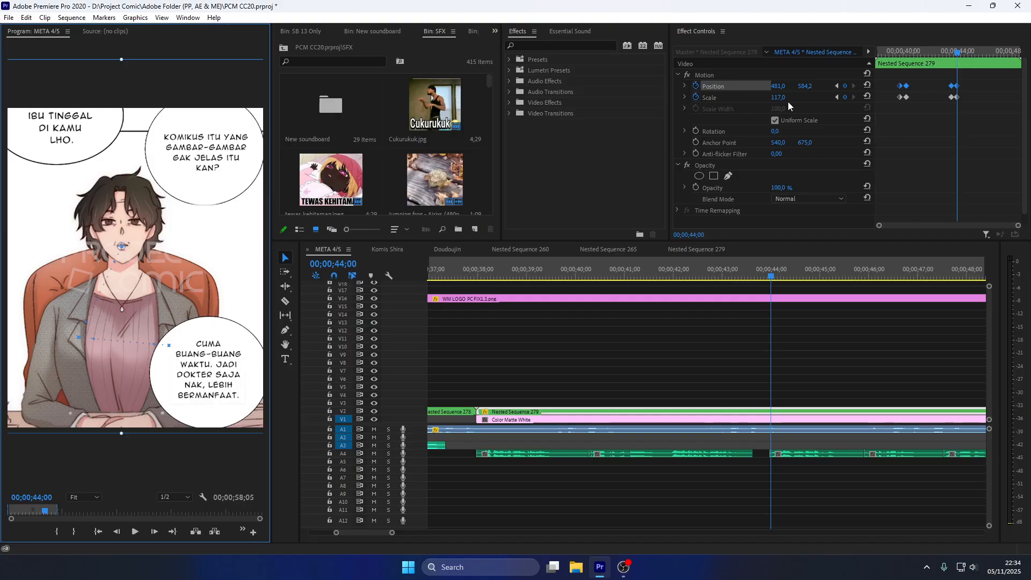
mouse_move(778, 98)
mouse_down()
mouse_move(805, 97)
mouse_move(787, 99)
mouse_up()
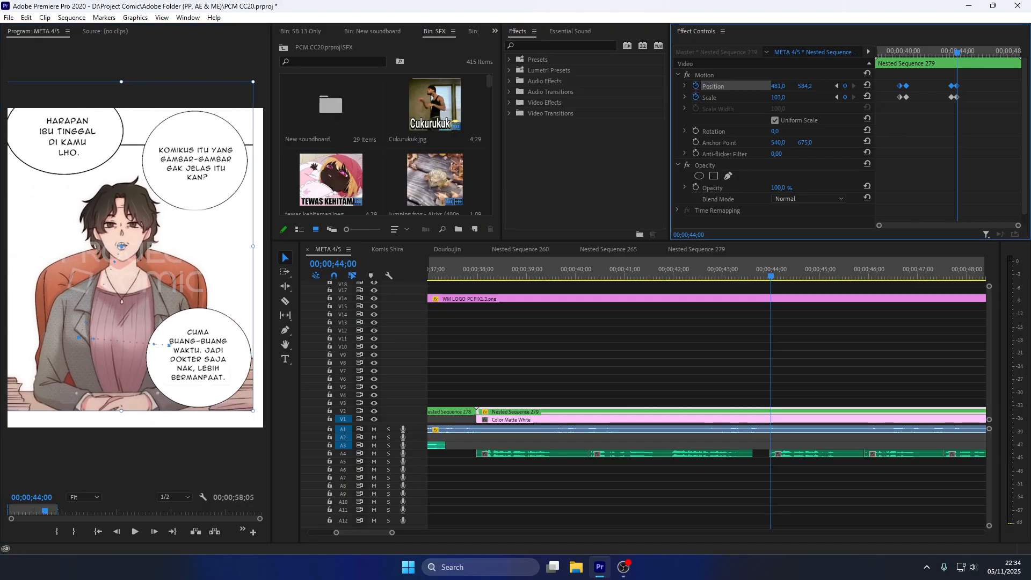
drag(193, 260, 208, 283)
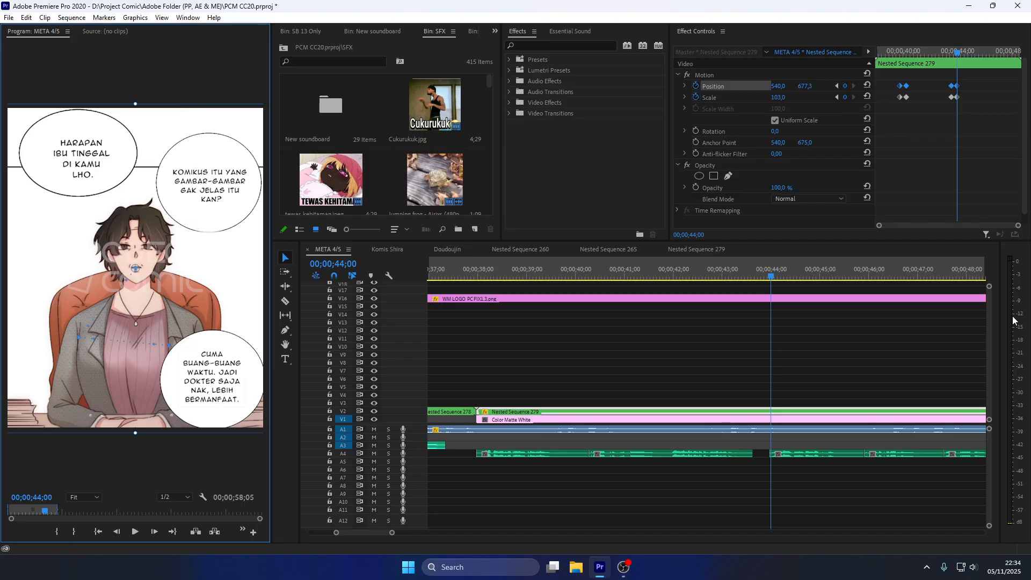
Play the zoomed-out view from 44:00 to 48:17, and replay the clip from near its start to 47:05.
key(minus)
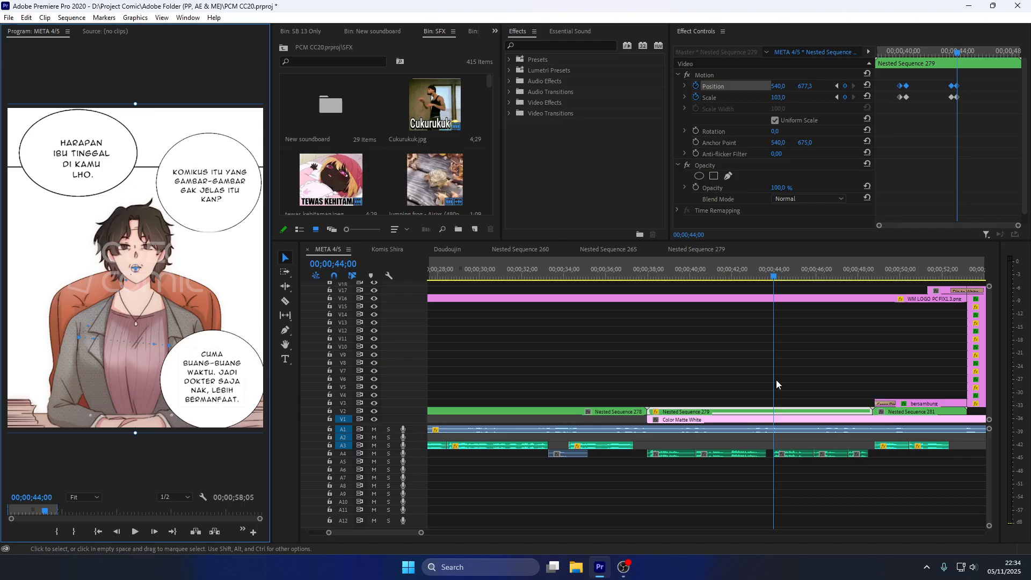
key(space)
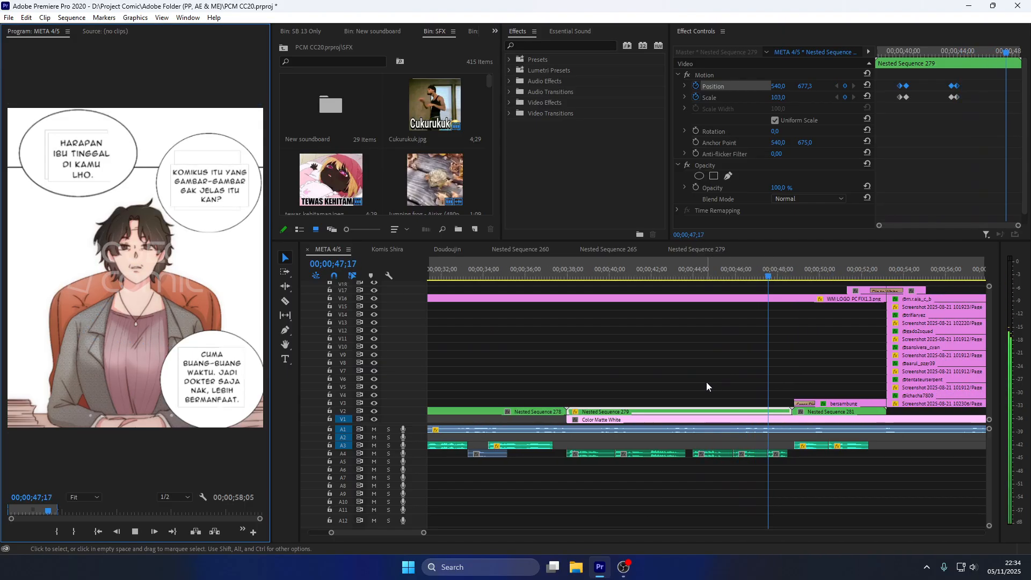
key(space)
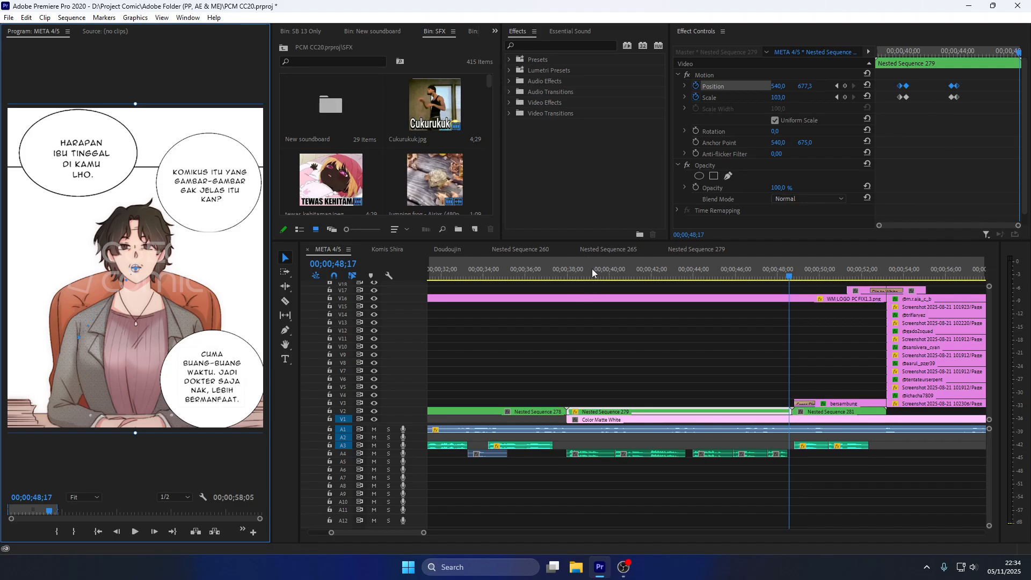
drag(592, 268, 739, 272)
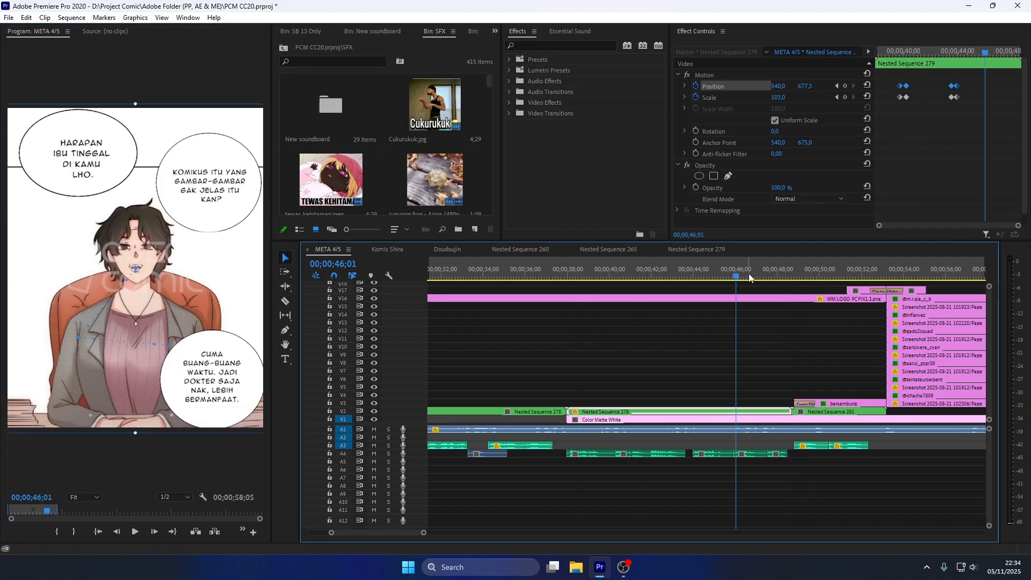
drag(565, 274, 572, 274)
key(space)
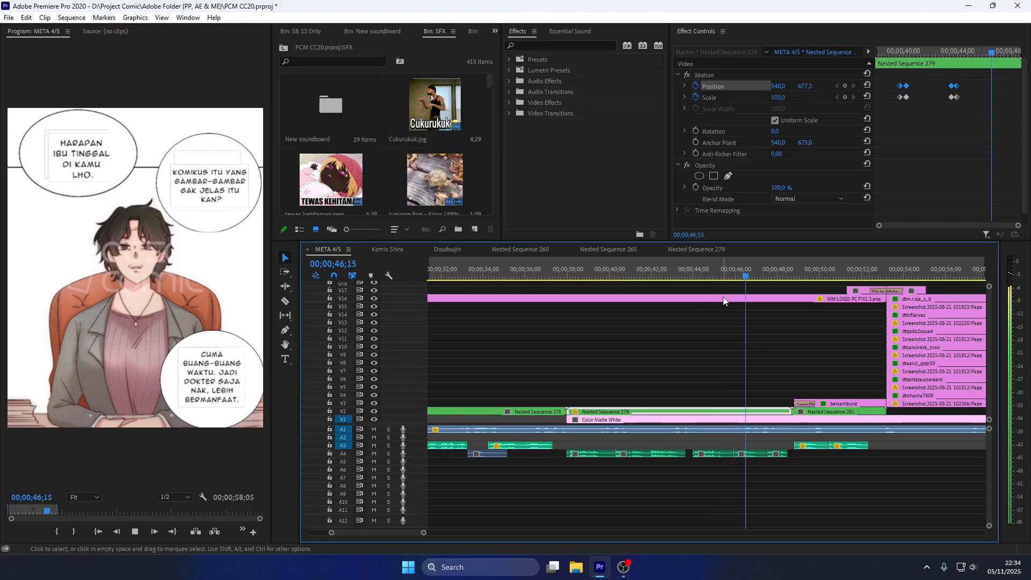
key(space)
Replay the last part of the clip from 46:21 to 48:09 and examine its ending against the voice audio.
key(equal)
key(equal)
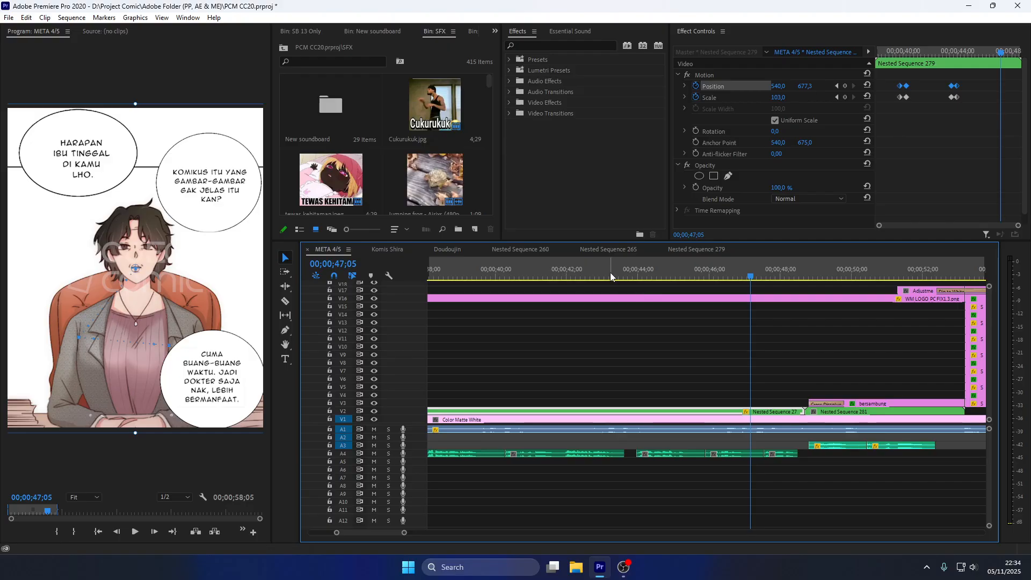
scroll(647, 320, down, 2)
key(equal)
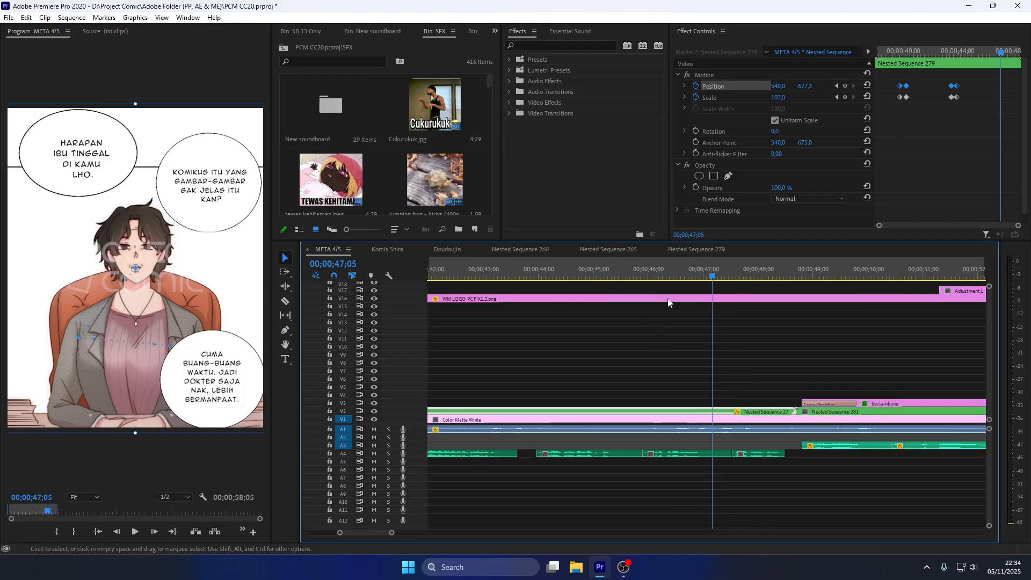
drag(678, 276, 687, 276)
key(space)
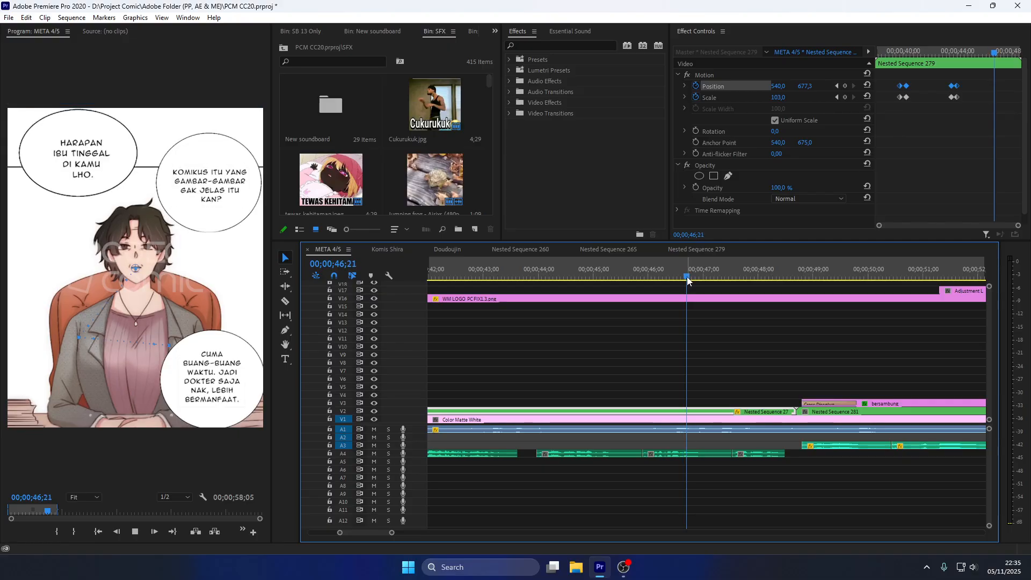
key(space)
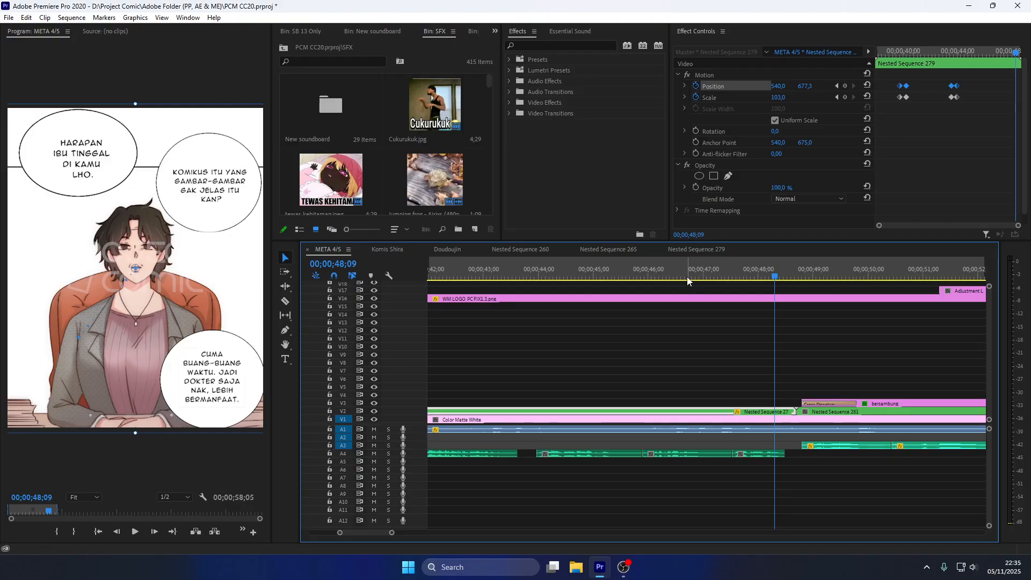
scroll(785, 442, up, 3)
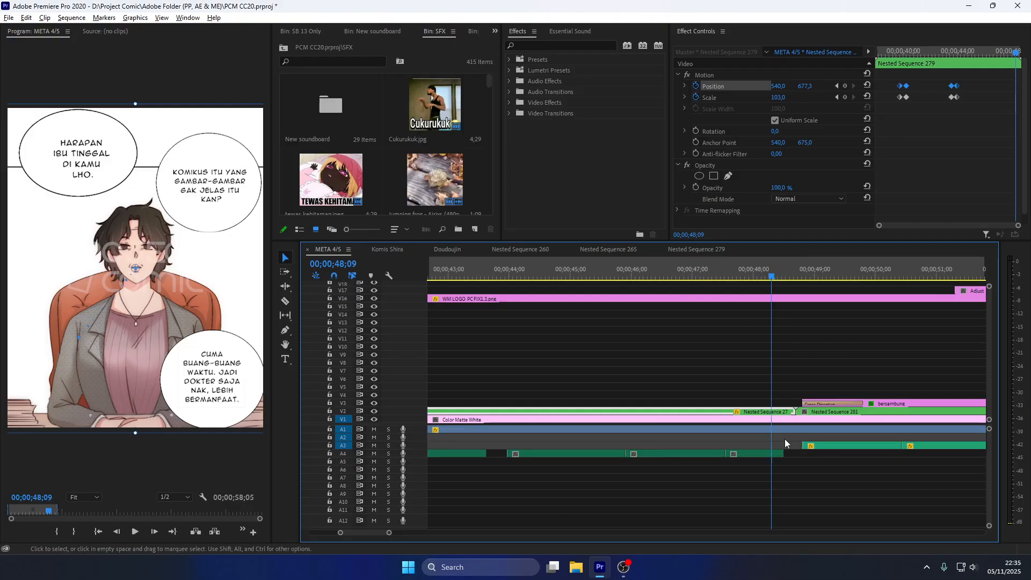
scroll(752, 398, up, 1)
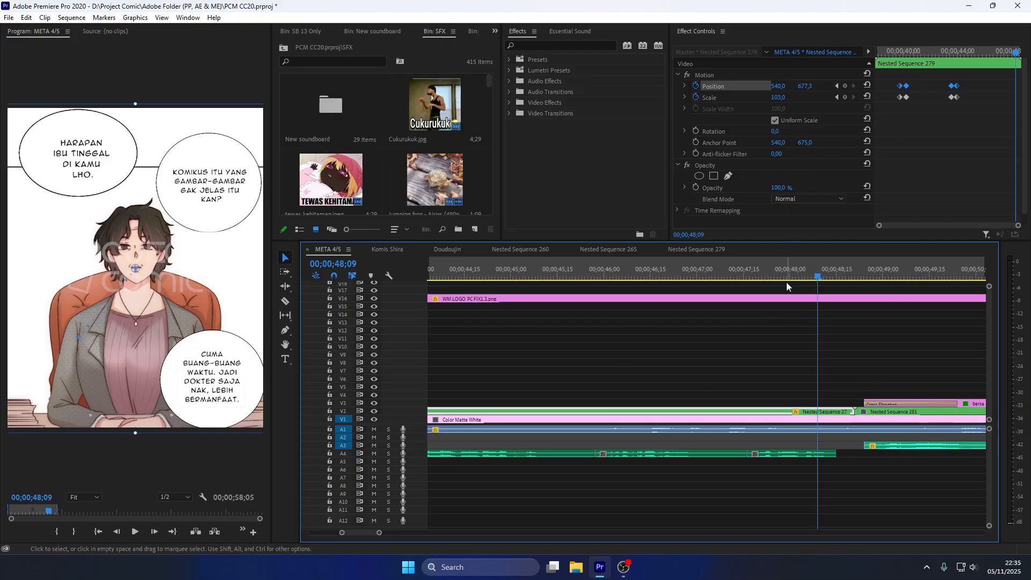
Play the clip's last part to find where the third bubble's line starts, and add Scale and Position keyframes at 47:11.
click(675, 272)
key(space)
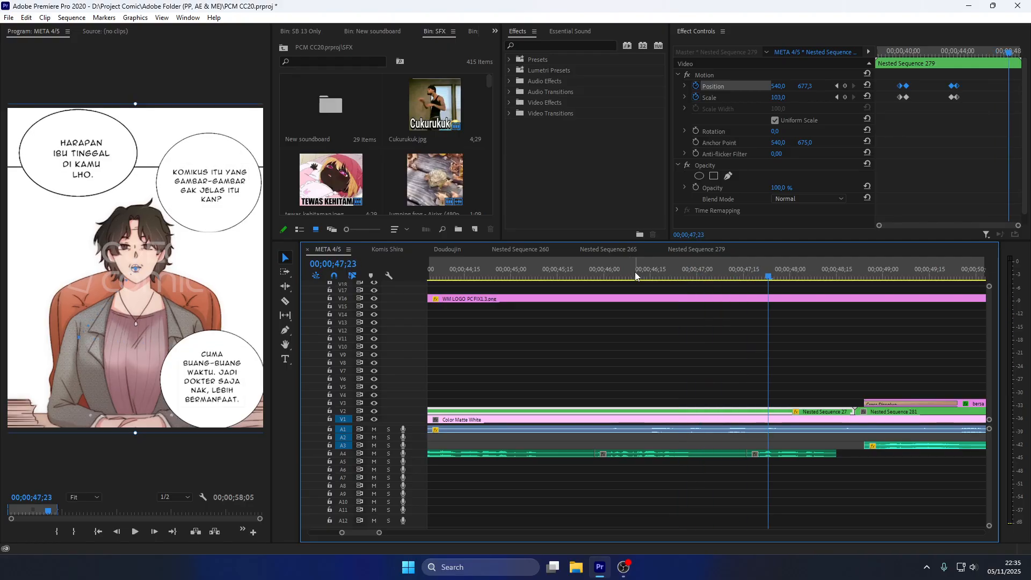
click(612, 274)
key(space)
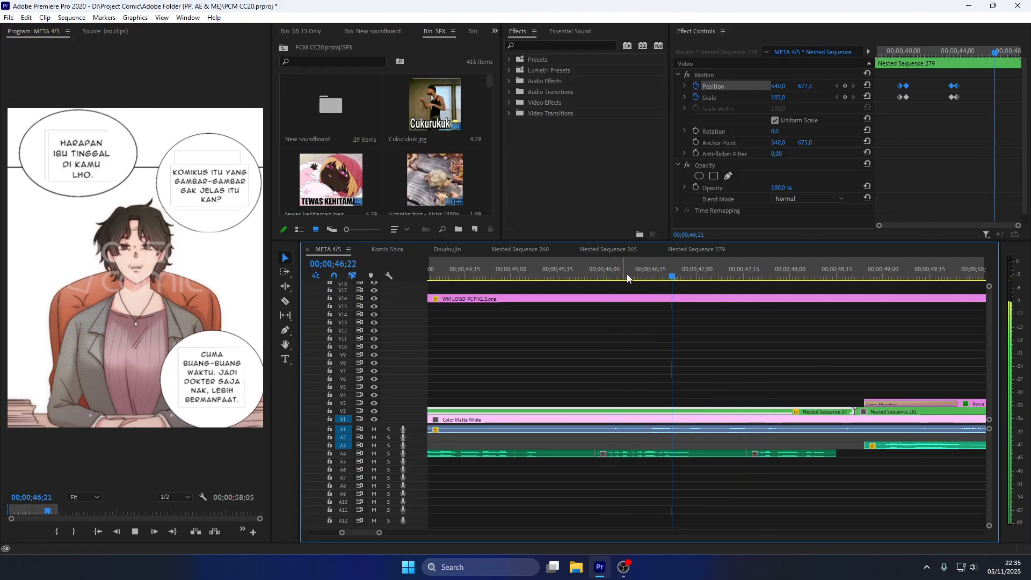
key(space)
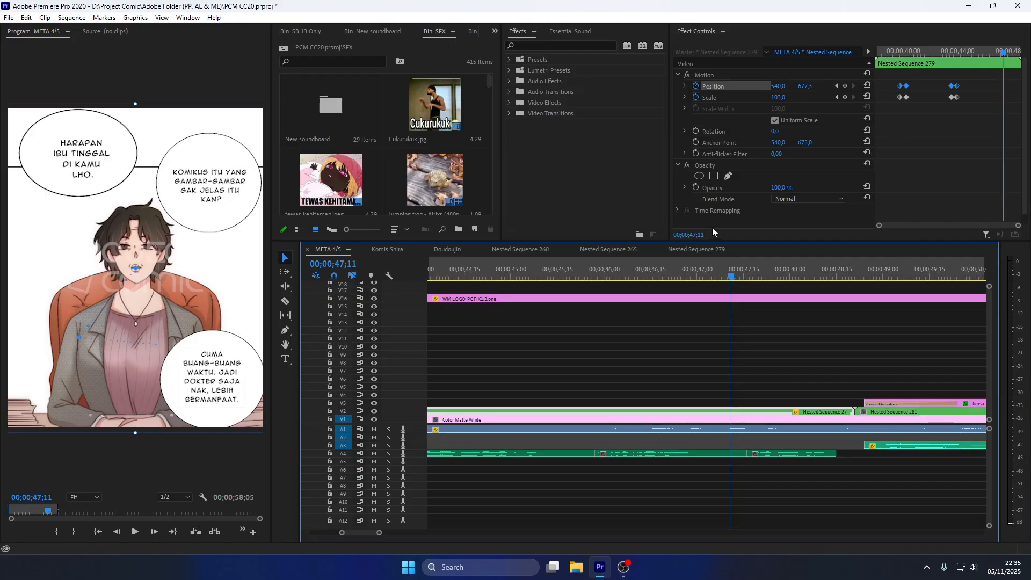
click(846, 96)
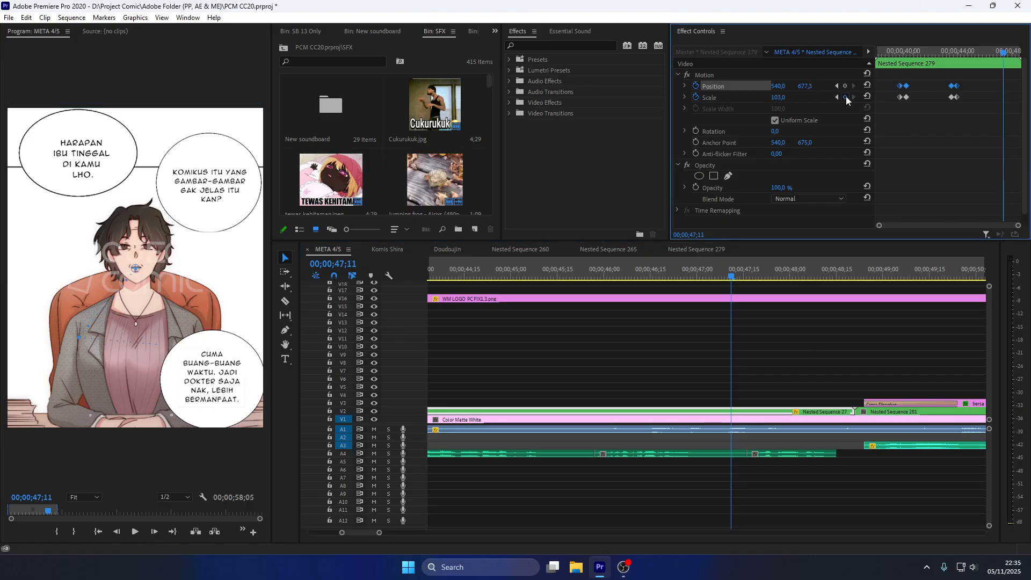
click(846, 97)
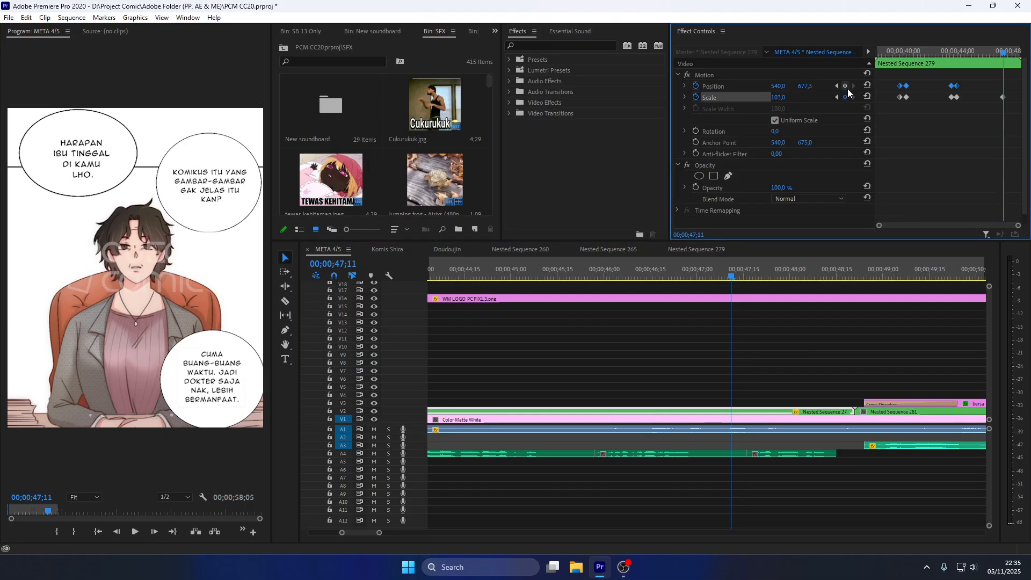
click(845, 86)
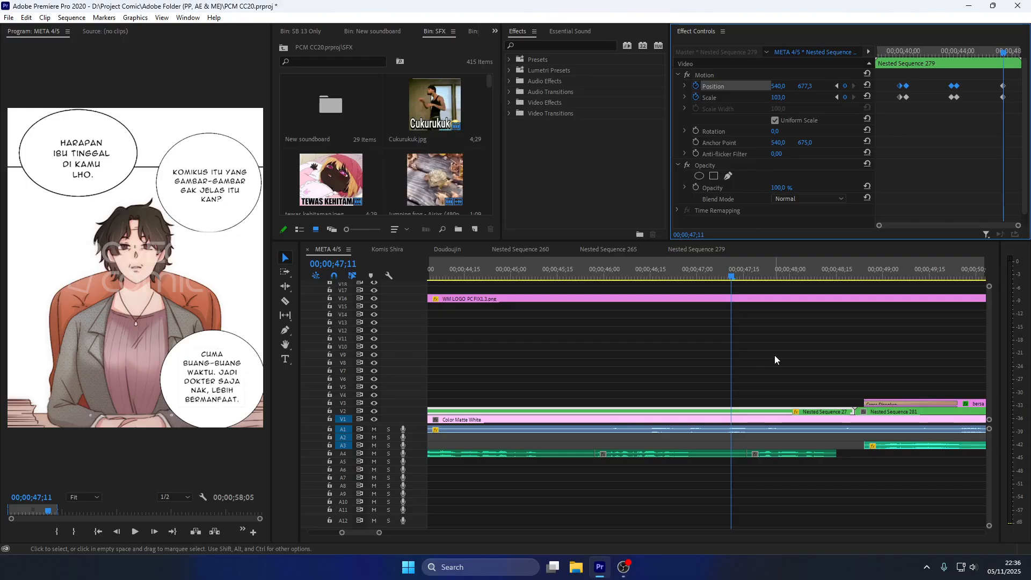
At 47:17, scale Nested Sequence 279 up to 145.
scroll(792, 372, up, 2)
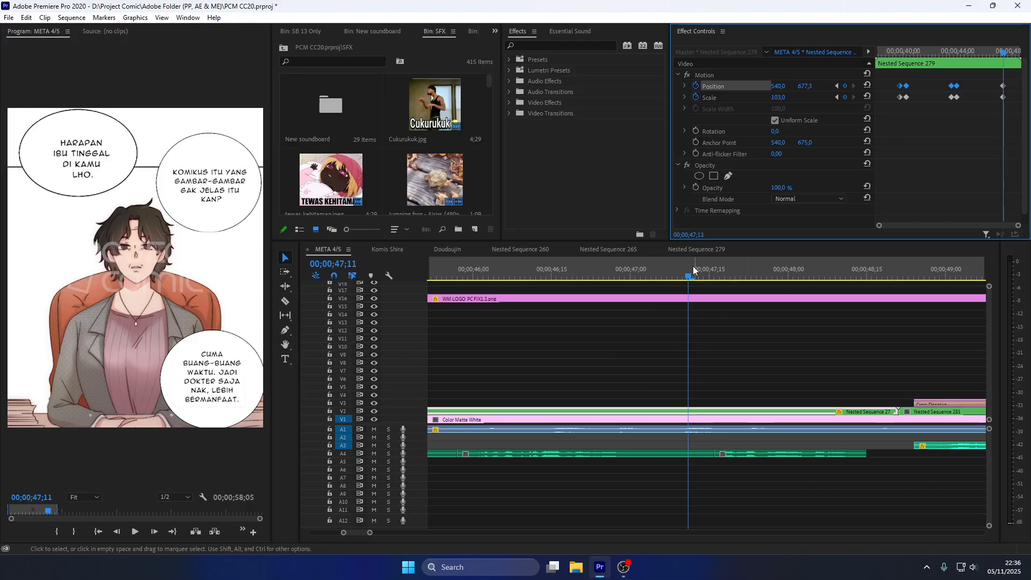
drag(689, 268, 720, 273)
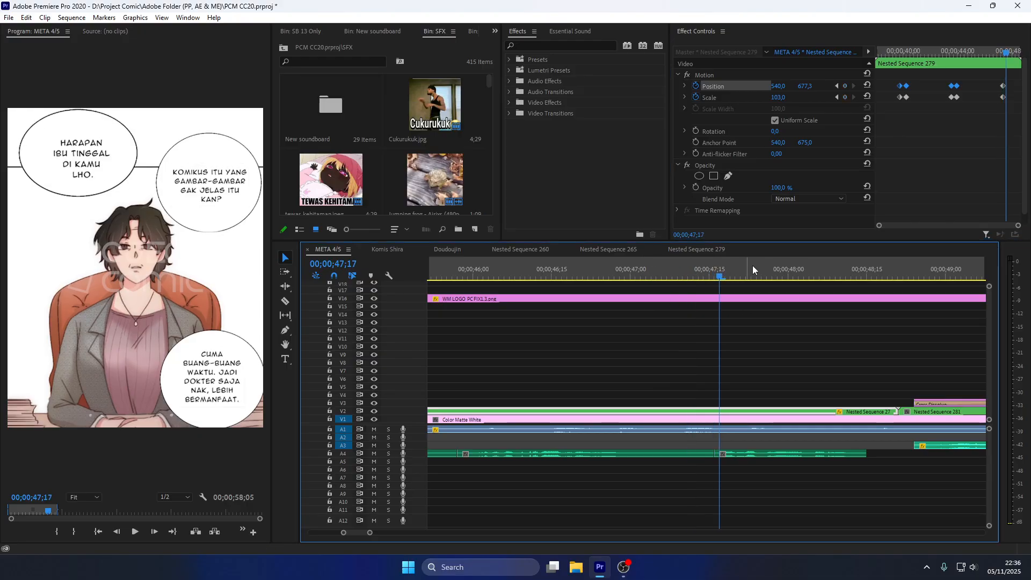
drag(777, 98, 799, 97)
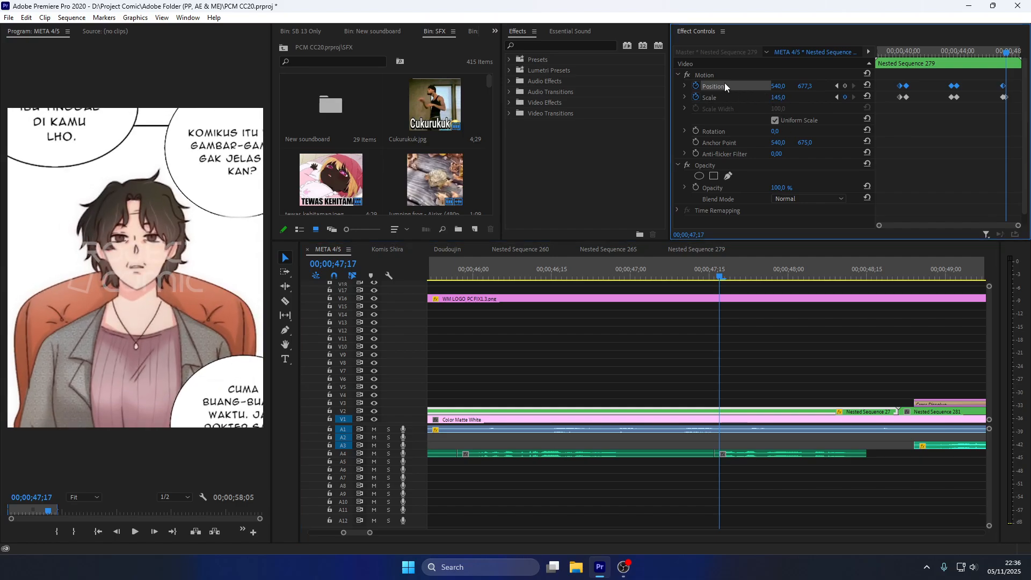
Reposition the enlarged scene at 47:17 to about X 388,0 and Y 493,5 so the third bubble is fully in frame.
click(206, 187)
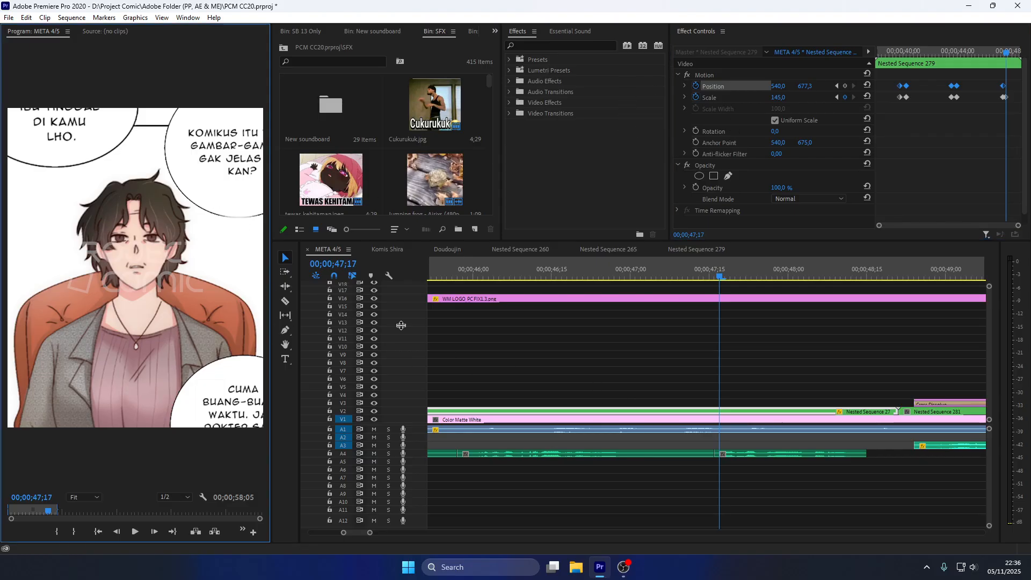
click(639, 395)
click(648, 413)
click(729, 87)
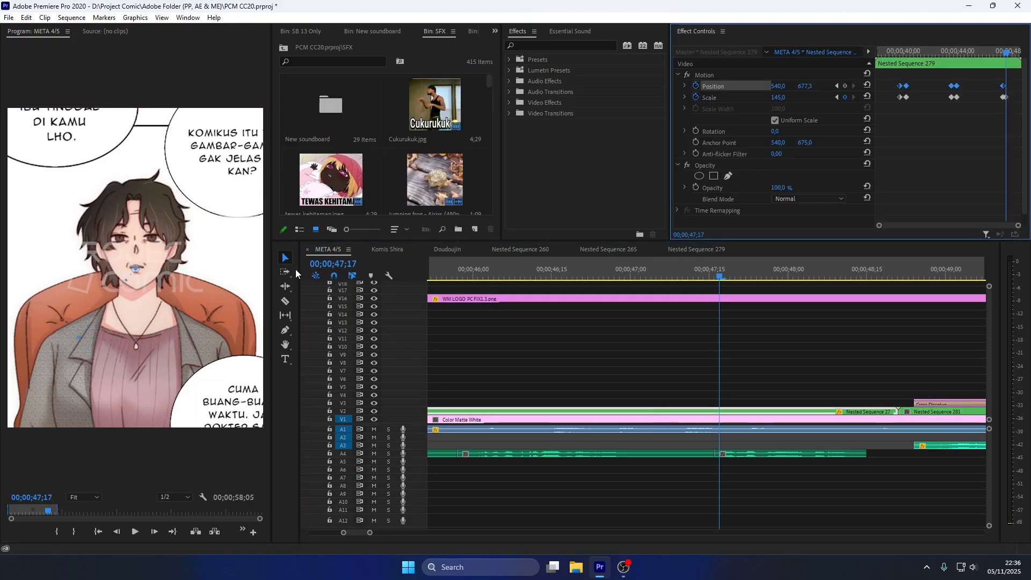
drag(163, 311, 131, 267)
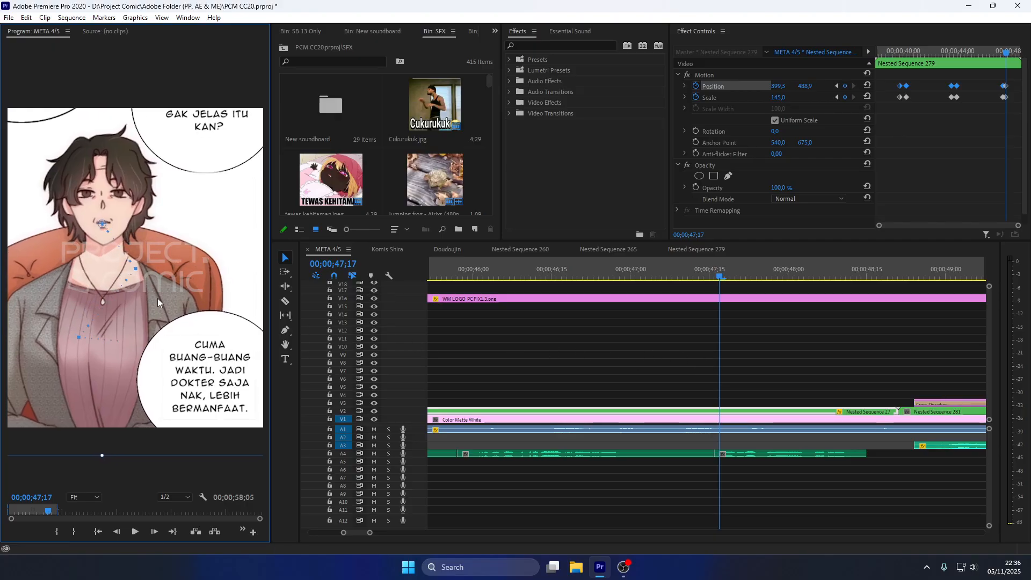
drag(157, 298, 156, 304)
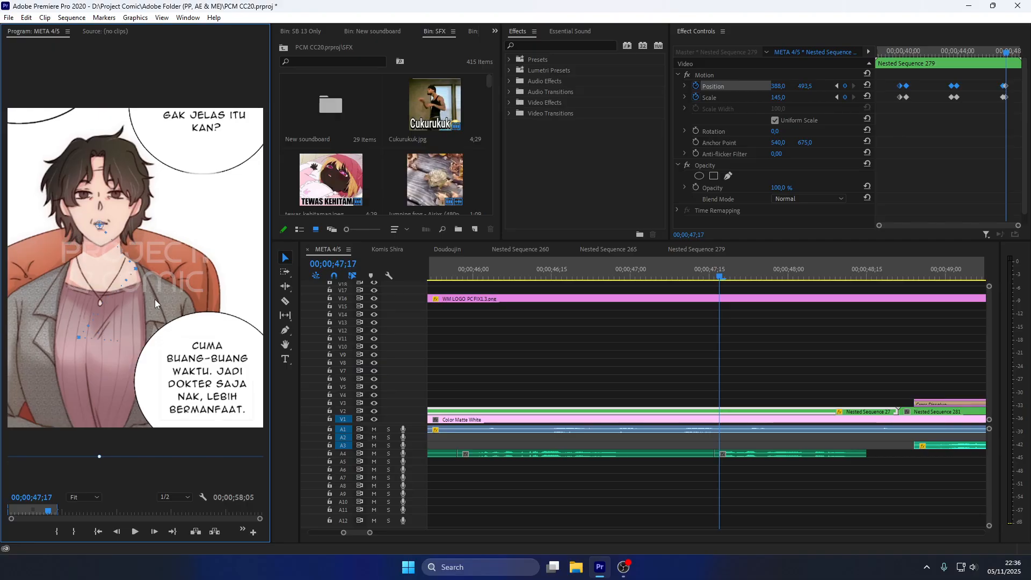
Play Nested Sequence 279 from its start to 48:15 to review the full sequence of view moves.
alt+scroll(619, 416, down, 2)
scroll(619, 417, up, 3)
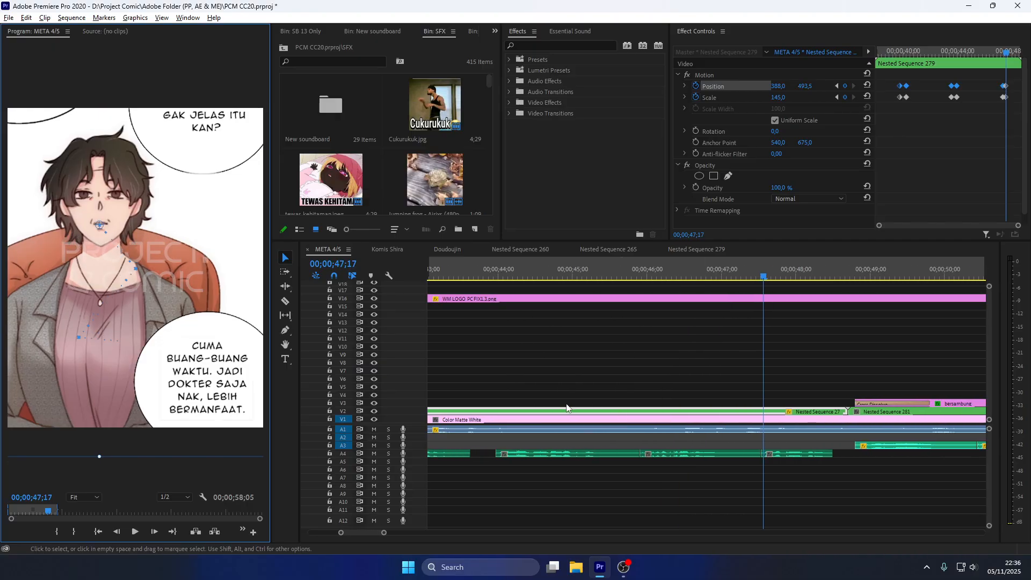
alt+scroll(566, 408, down, 3)
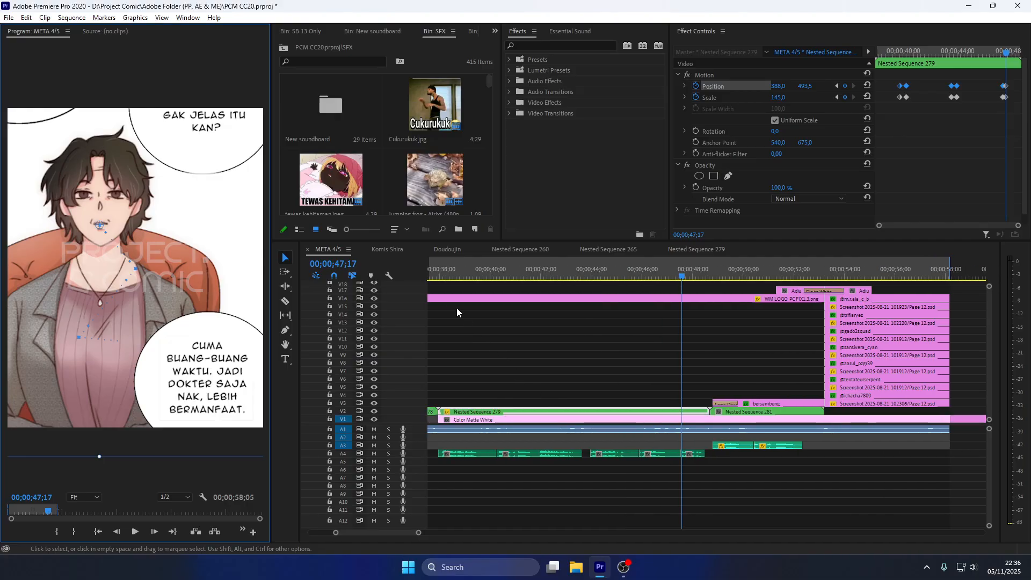
click(436, 275)
key(space)
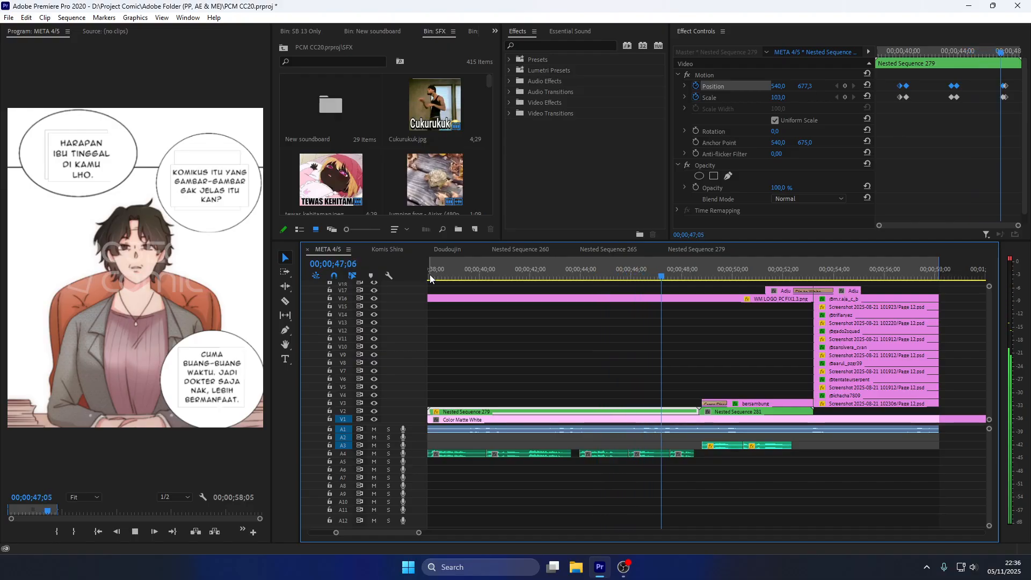
key(space)
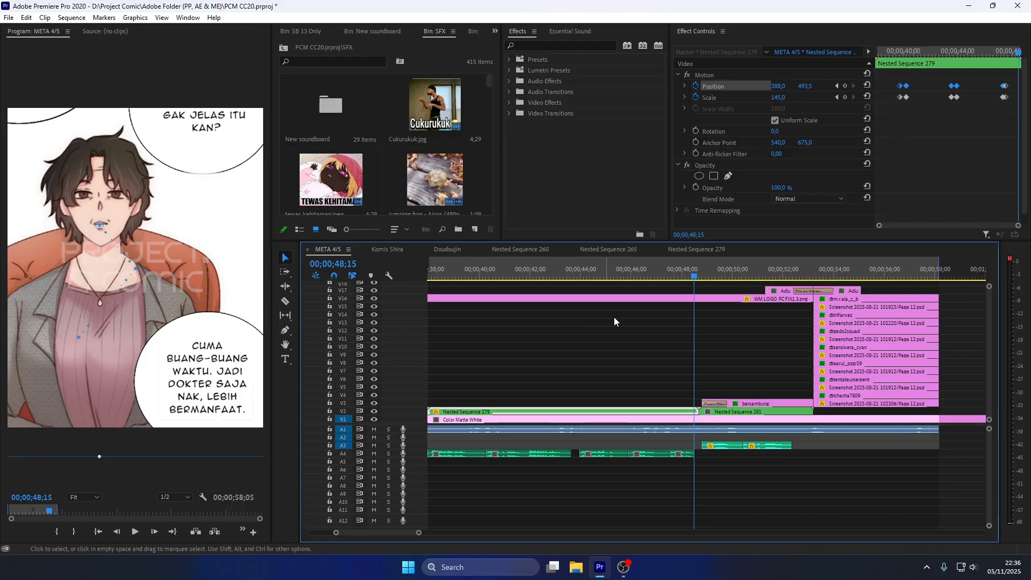
Replay the move from the first bubble to the second, stopping at 40:21.
scroll(591, 359, down, 2)
scroll(621, 355, up, 2)
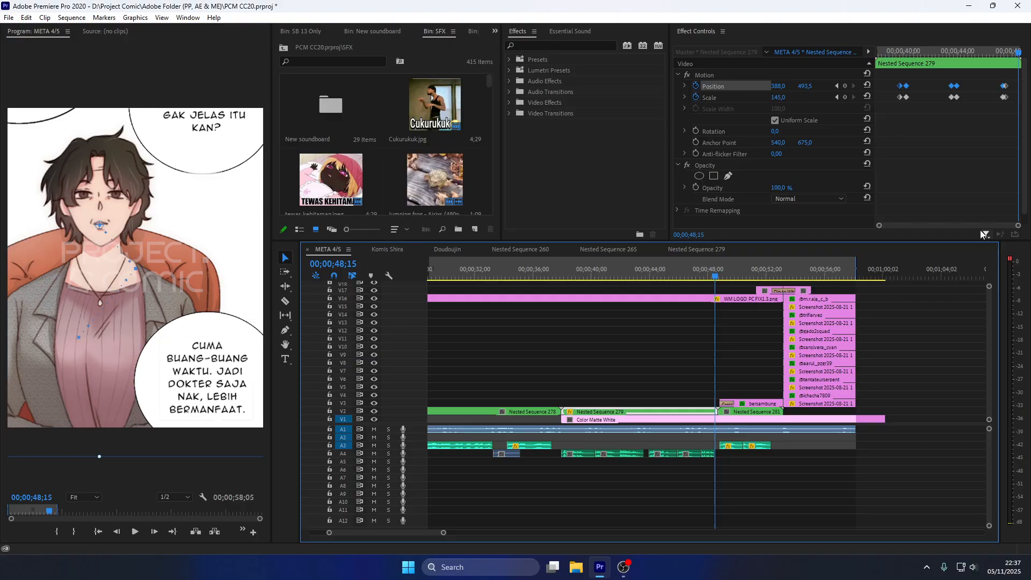
drag(607, 268, 581, 269)
key(space)
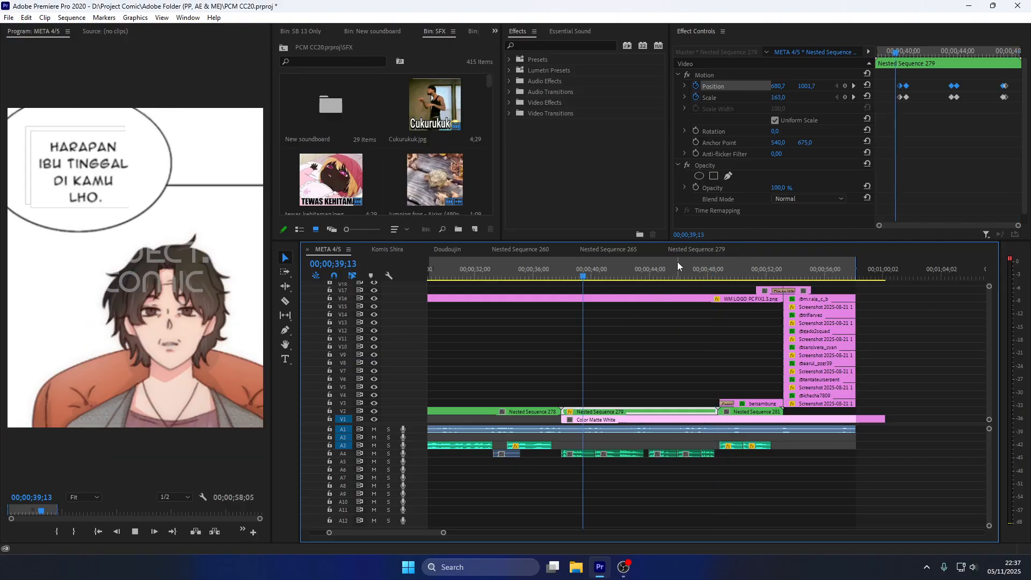
key(space)
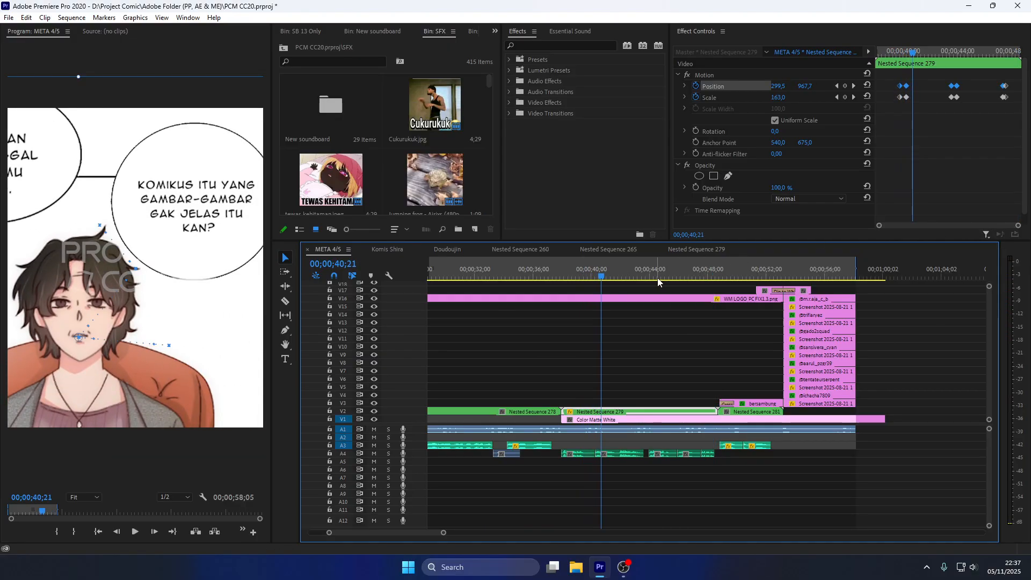
Delete the second Position keyframe at 40:08, play the clip to 45:11 to examine the effect, and undo the deletion.
click(920, 84)
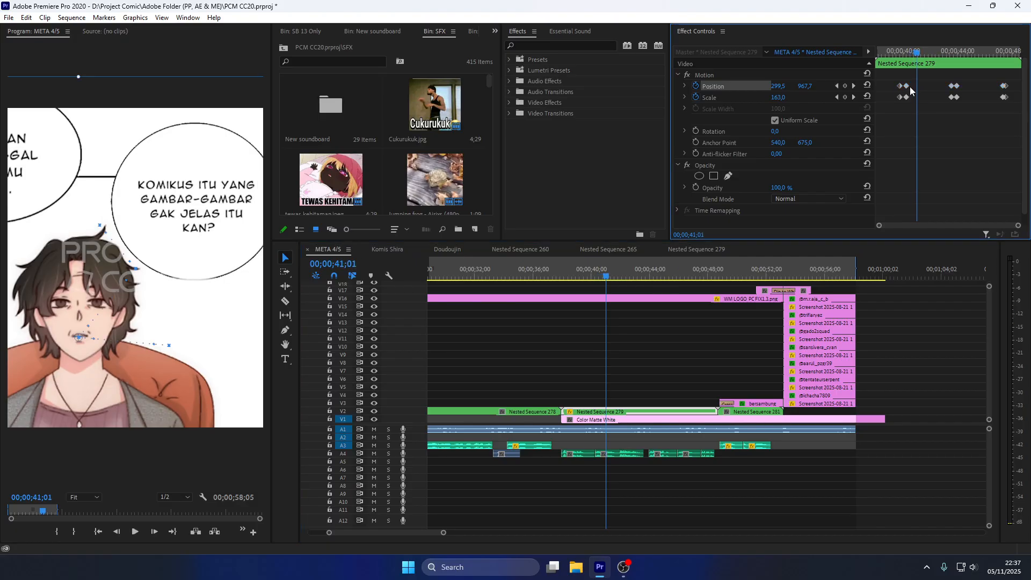
click(950, 86)
click(907, 87)
key(Delete)
click(896, 51)
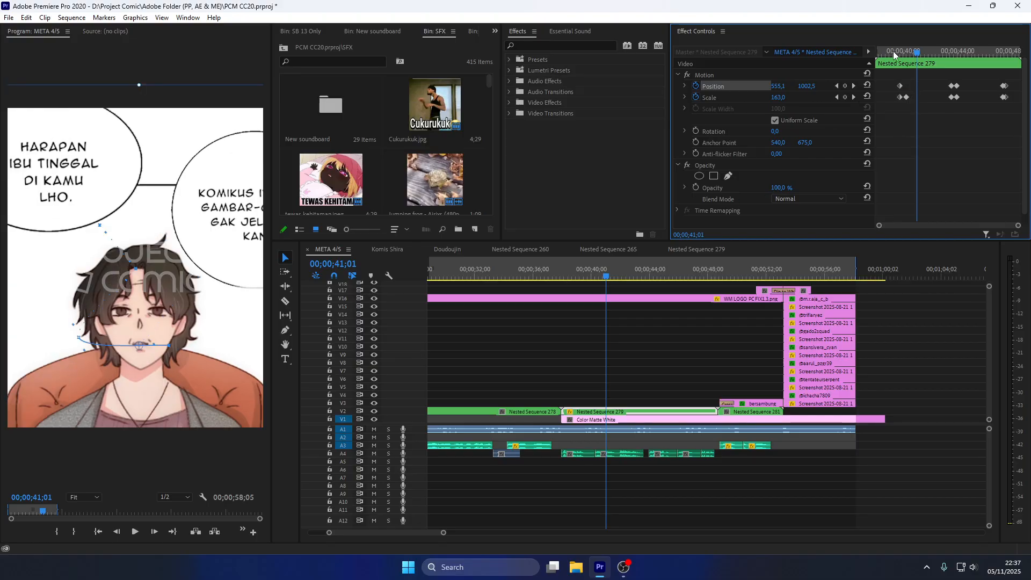
key(space)
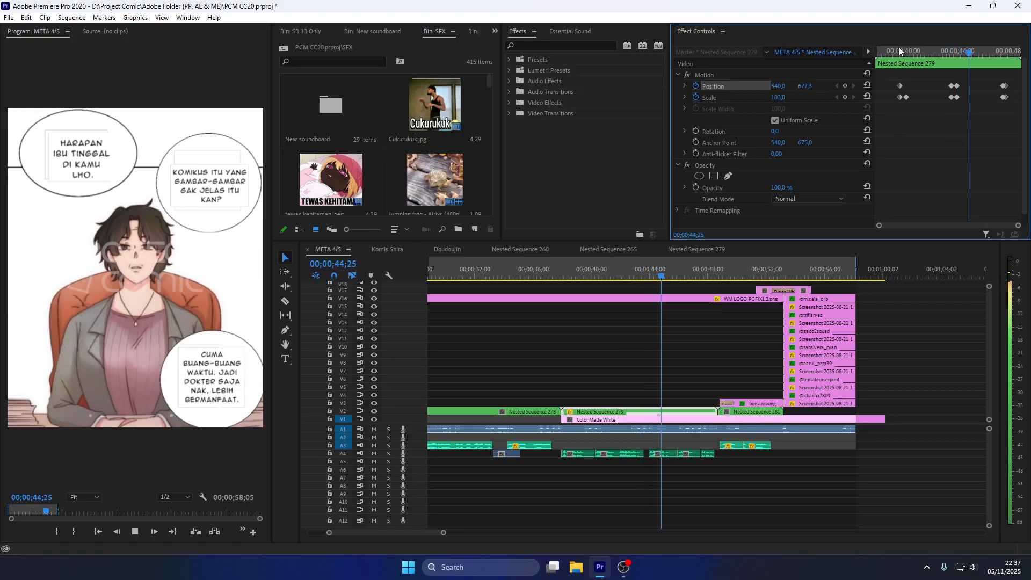
key(space)
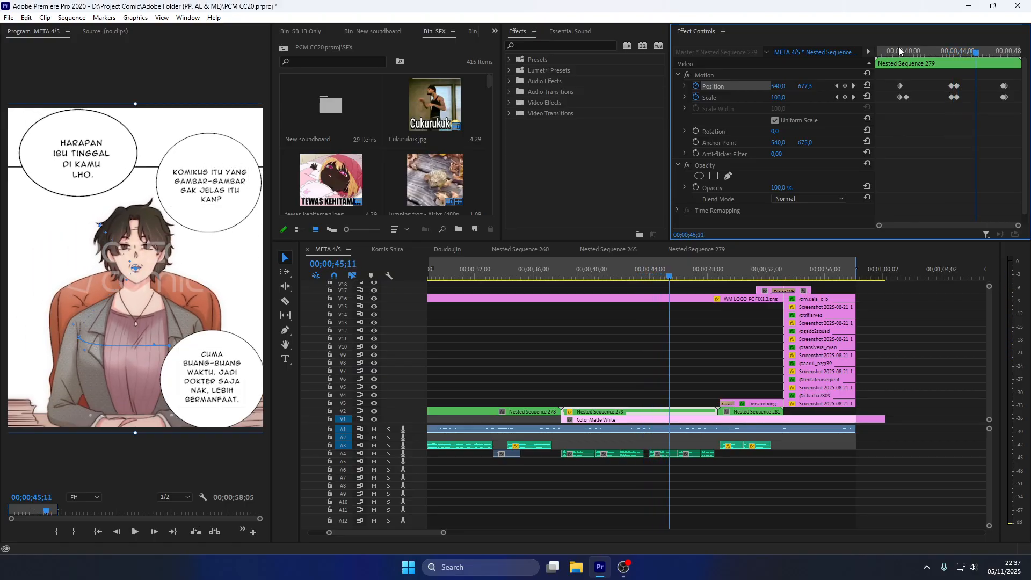
key(ctrl+z)
Step through the Position keyframes from 39:24 through 40:08 and 43:18 to 44:00, examining the framing at each.
click(837, 86)
click(836, 86)
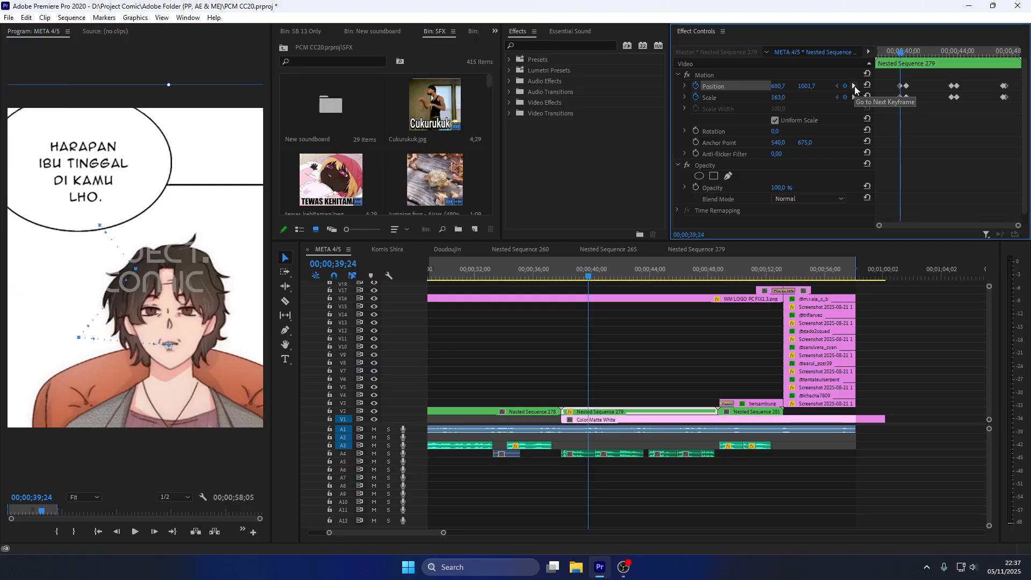
click(854, 86)
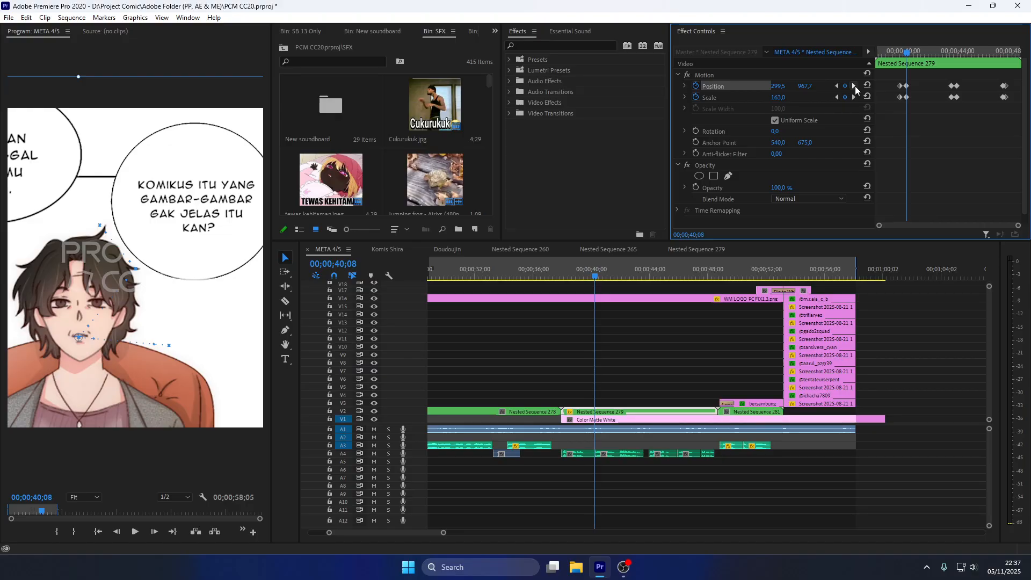
click(855, 86)
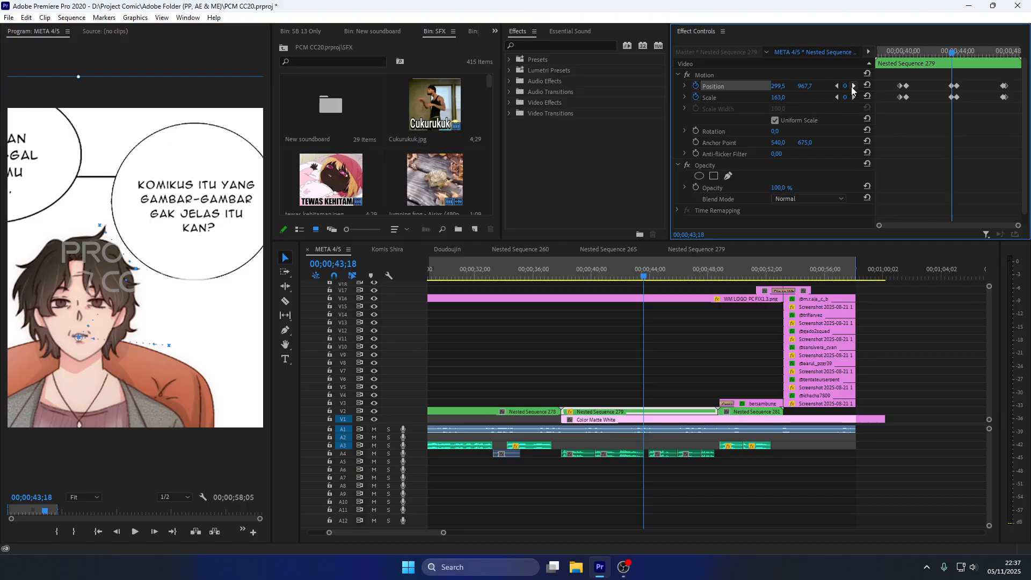
click(854, 86)
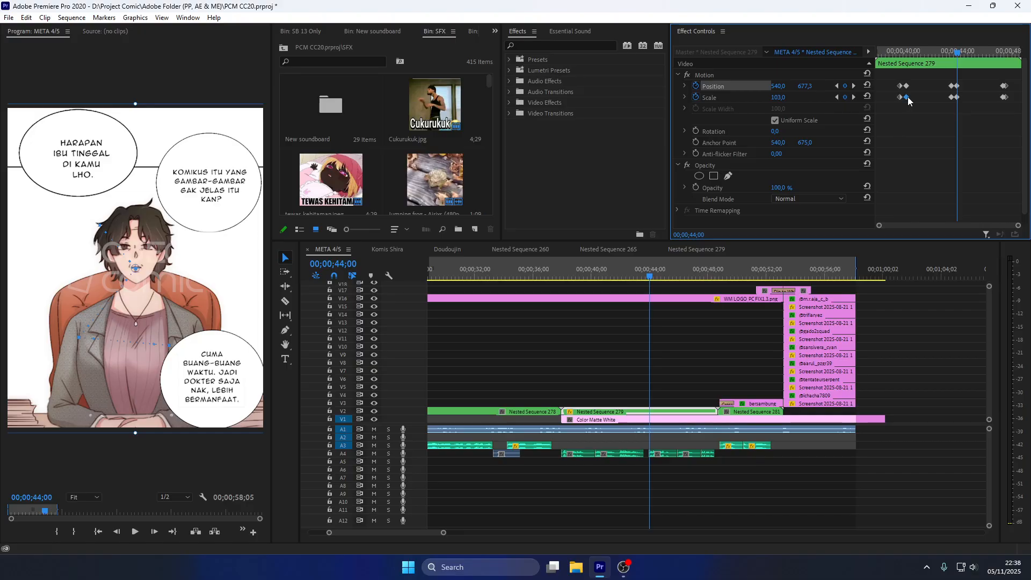
Delete the second Scale keyframe at 40:08, check the neighbouring keyframes at 43:18 and 39:24, and undo the deletion.
key(Delete)
click(837, 99)
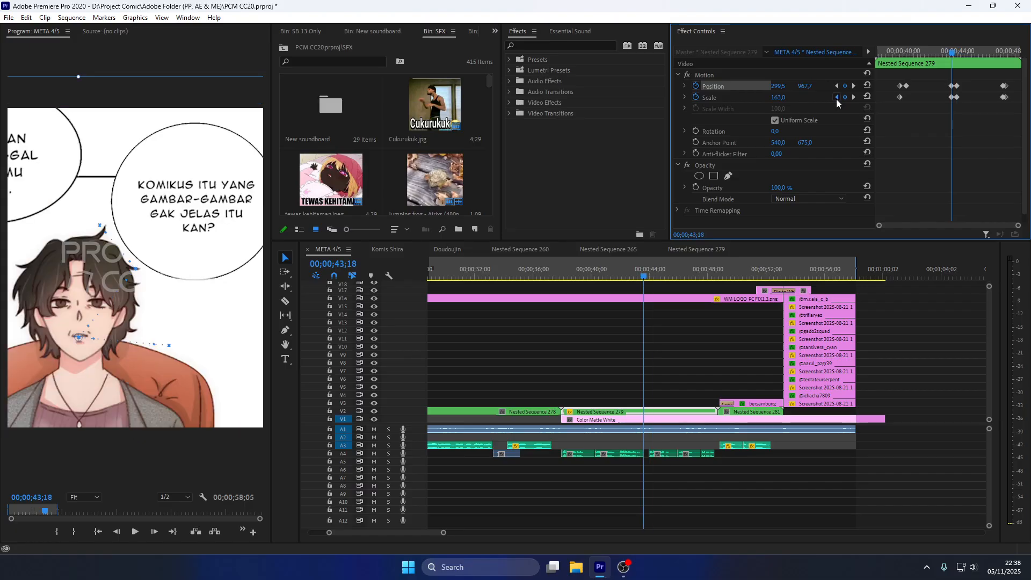
click(837, 98)
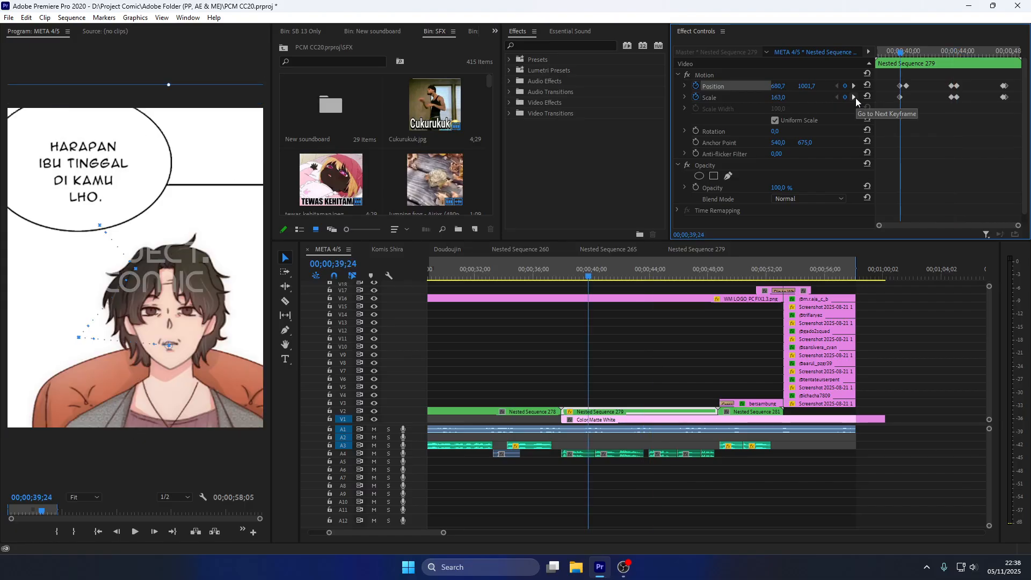
key(ctrl+z)
Step back and forth through the Scale keyframes between 43:18 and 47:11 to compare the scene's size at each.
click(948, 50)
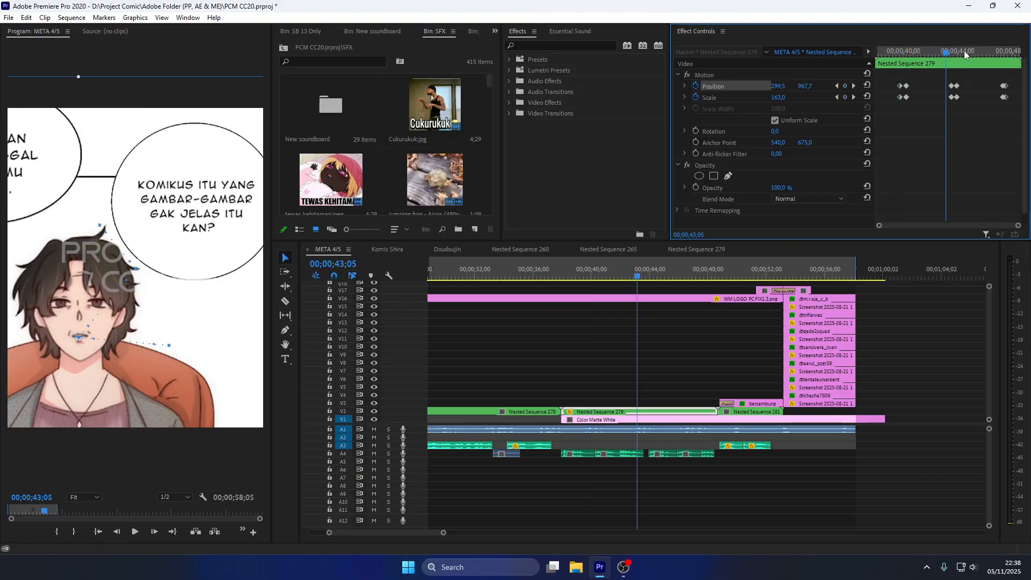
click(855, 97)
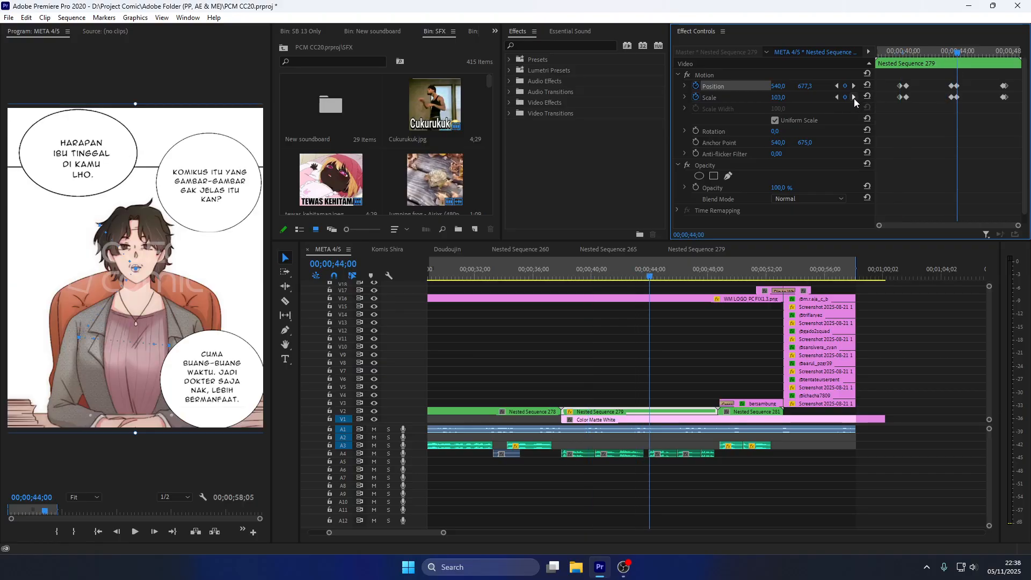
click(836, 98)
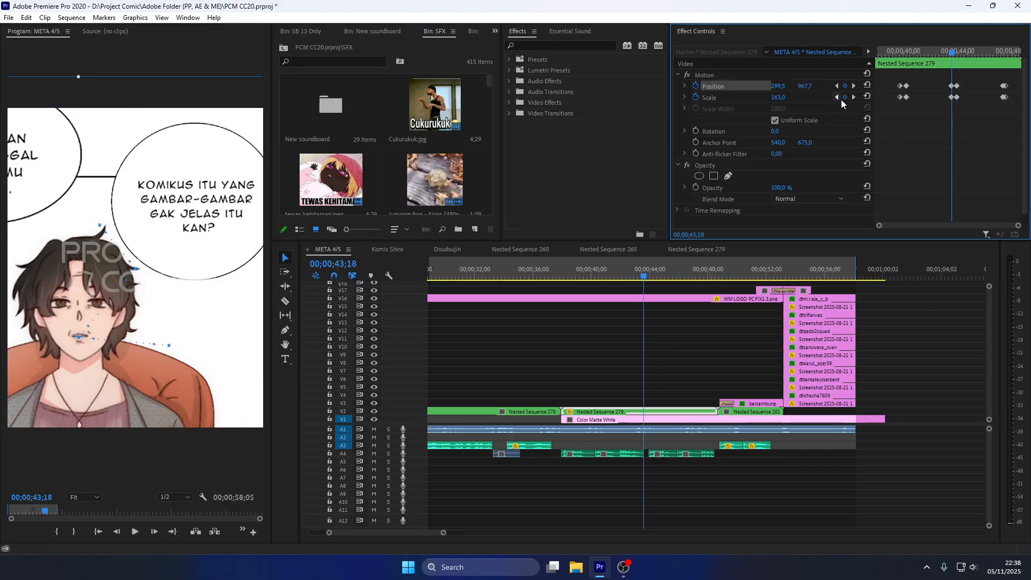
click(852, 100)
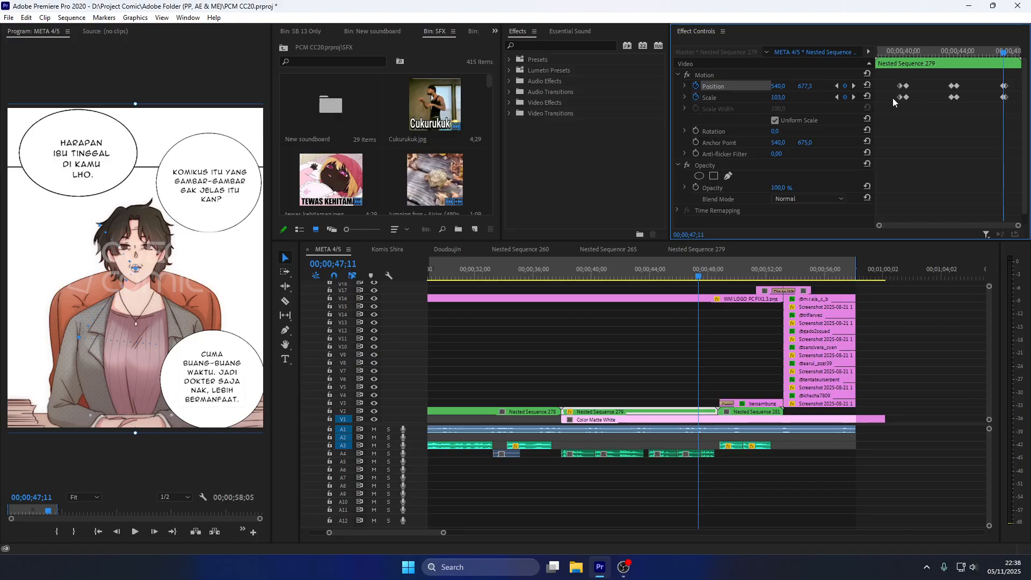
click(836, 97)
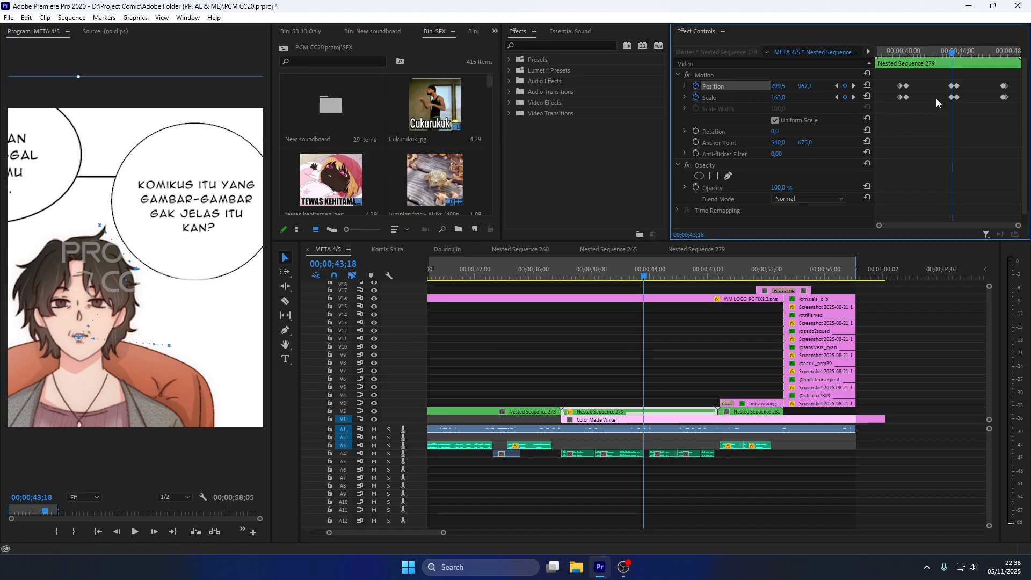
Step forward through the Scale keyframes at 44:00 and 47:11 and return to 44:00 to compare the zoom.
click(854, 97)
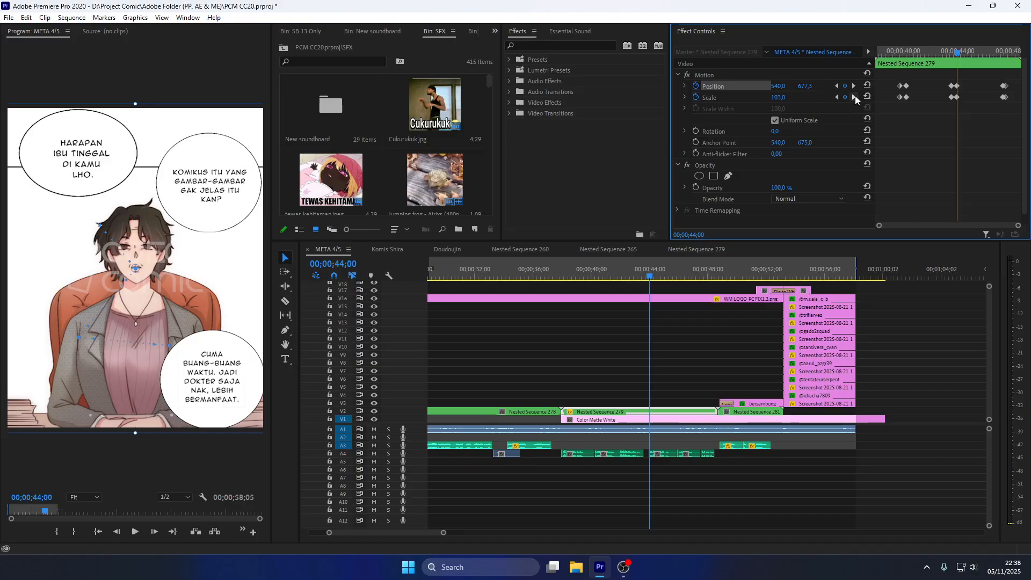
click(855, 97)
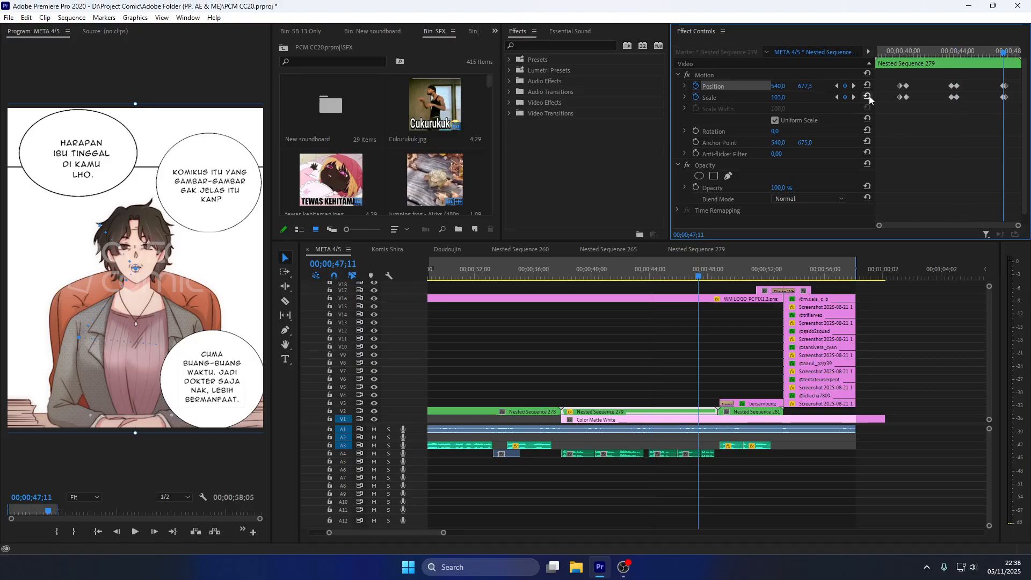
click(837, 98)
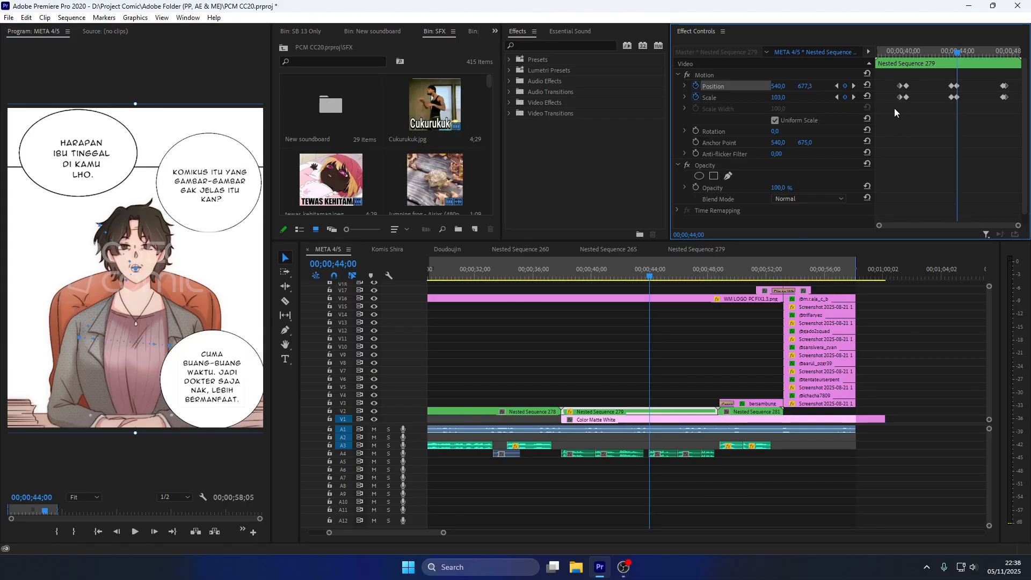
Delete the Scale keyframe at 44:00, play the clip from 42:06 past 48:06 to examine the effect, and undo the deletion.
click(845, 97)
click(934, 49)
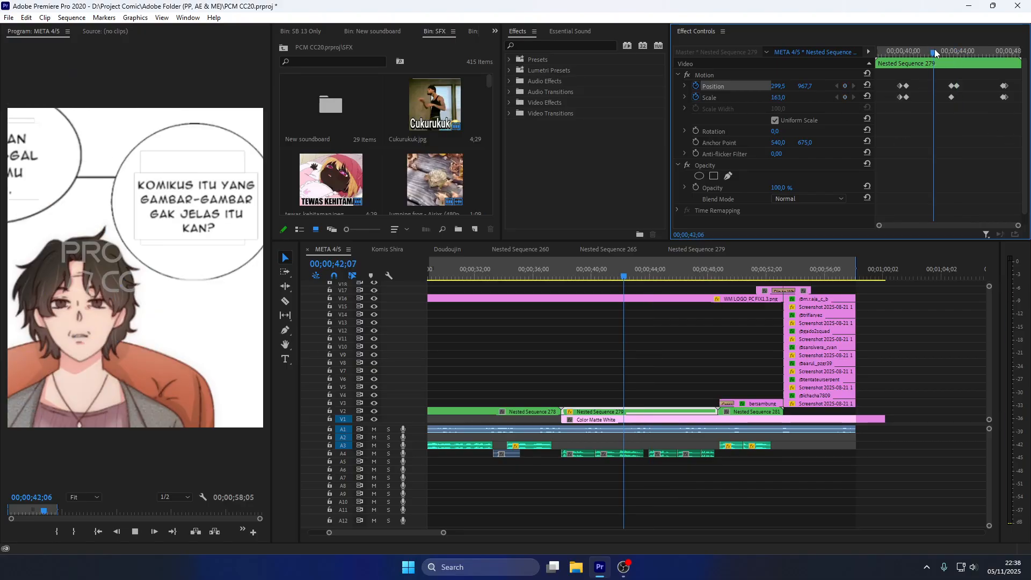
key(space)
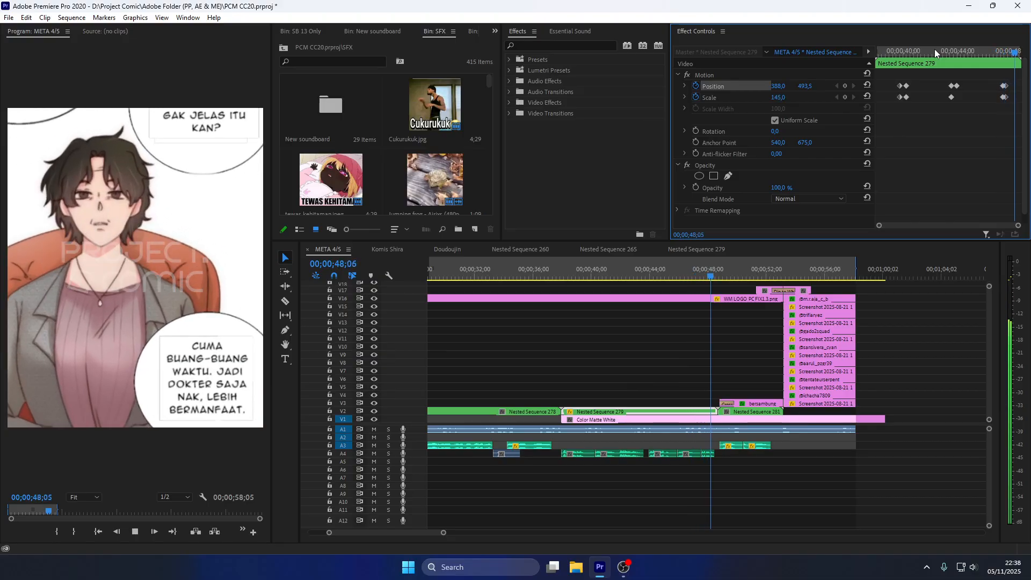
key(space)
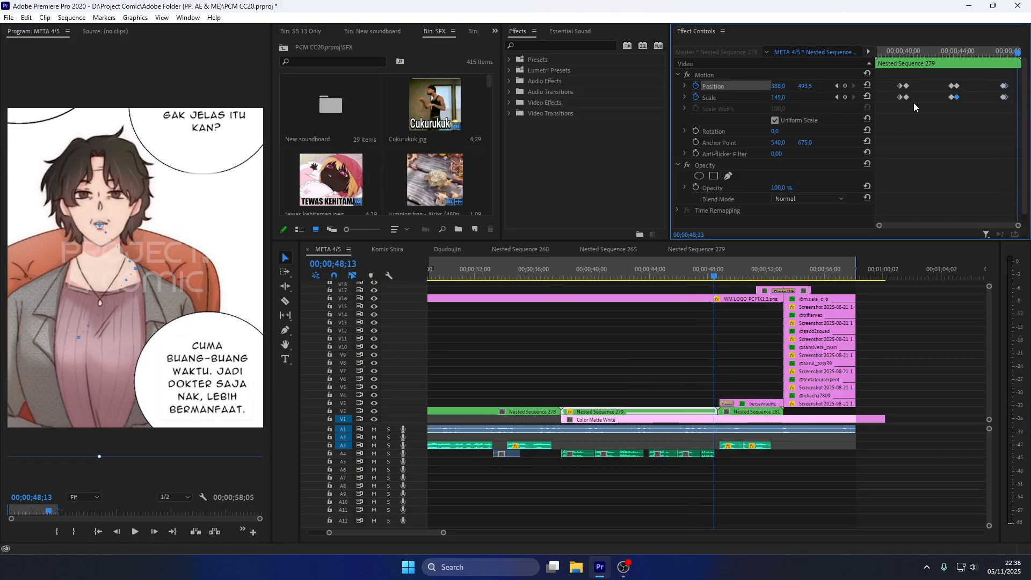
Play the clip from around the 43:18 keyframes to 48:11 to examine the movement with both Scale keyframes in place.
click(950, 52)
key(space)
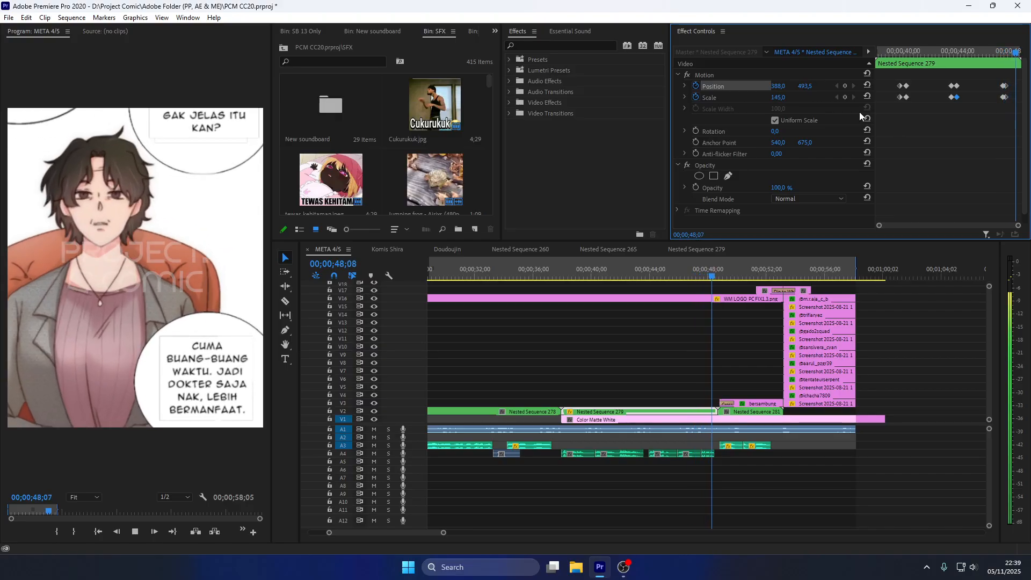
key(space)
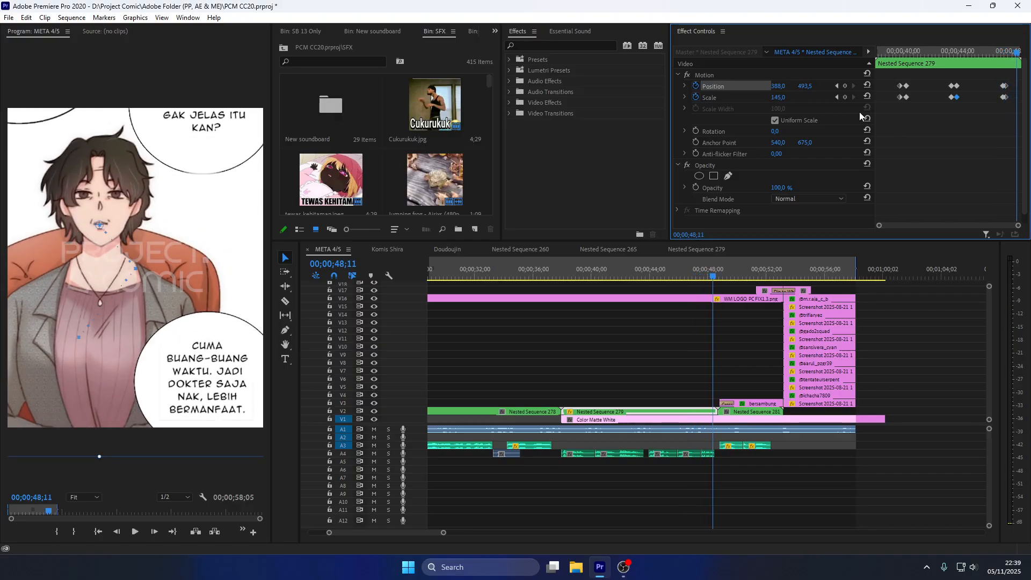
click(925, 108)
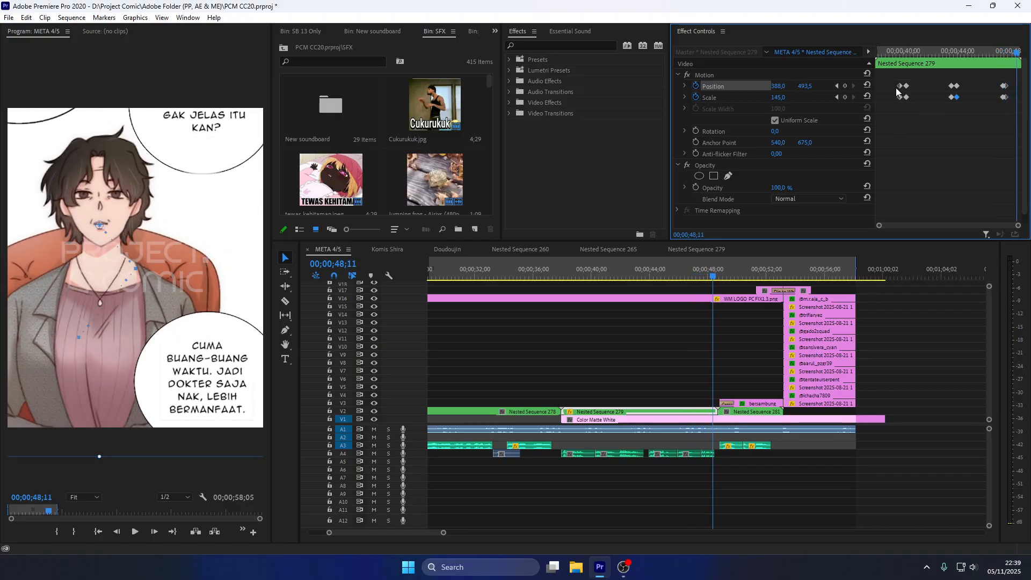
Select all Position and Scale keyframes of Nested Sequence 279 and set their temporal interpolation to Ease In.
click(897, 52)
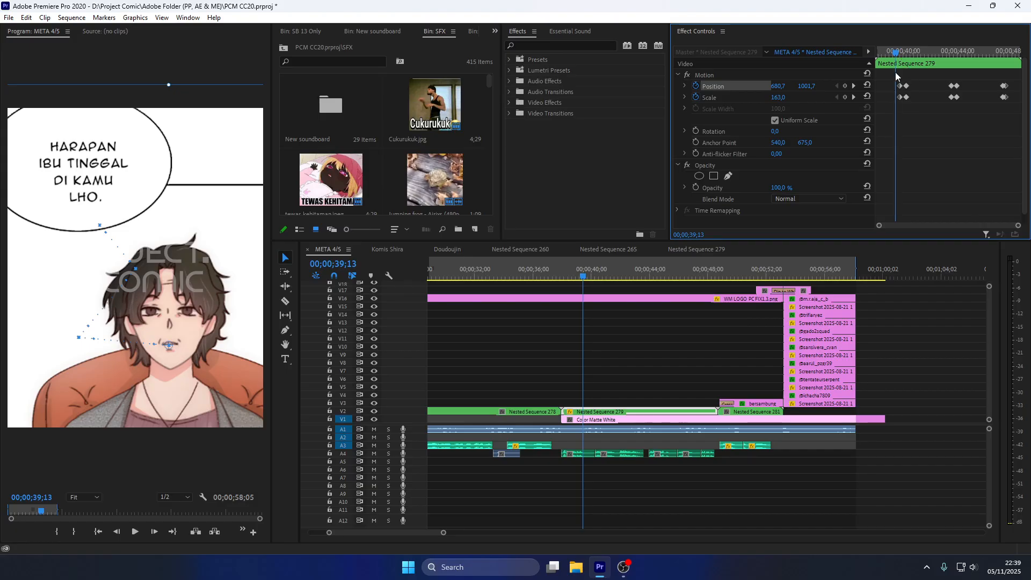
drag(886, 74, 1020, 128)
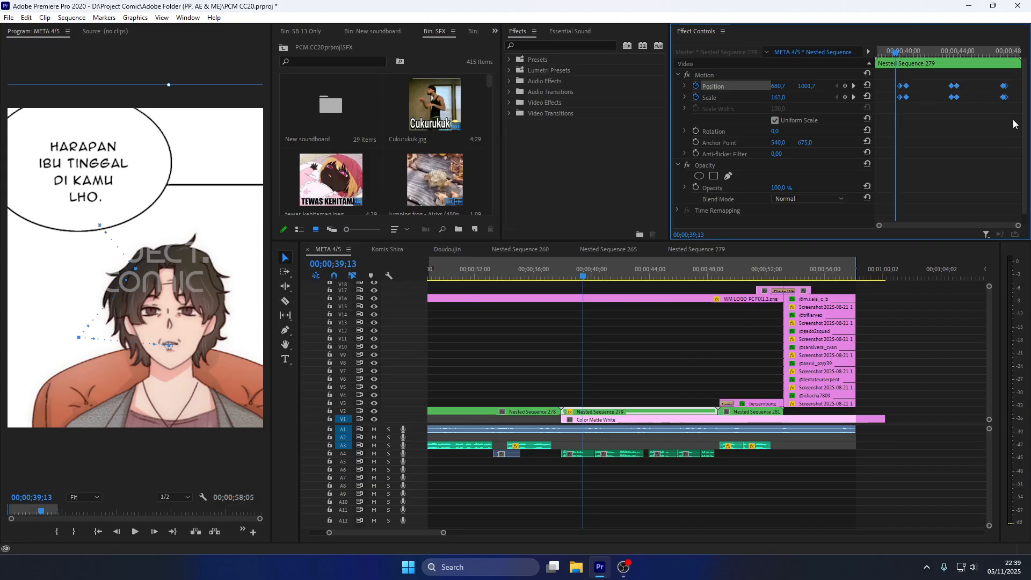
right_click(907, 86)
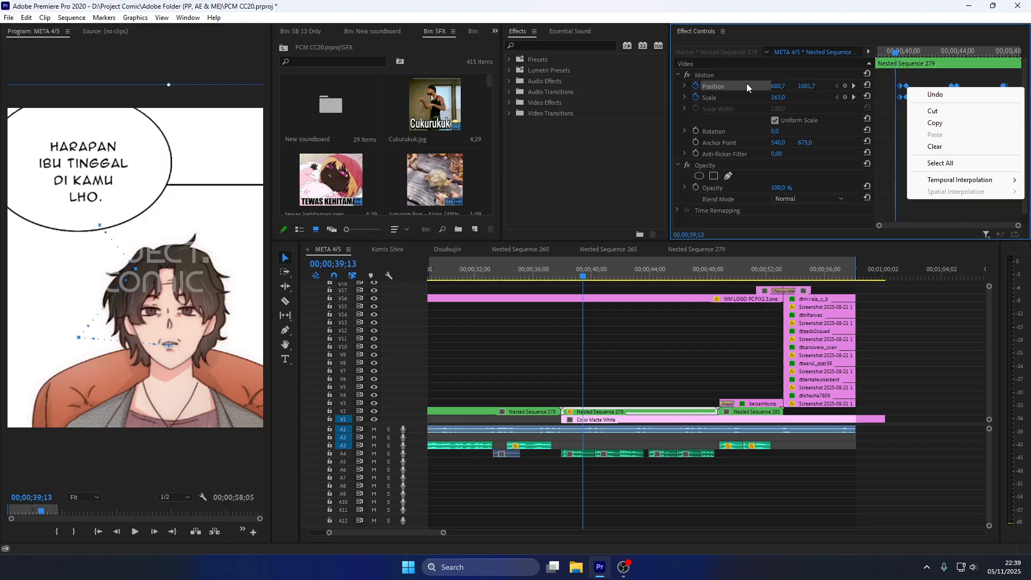
mouse_move(949, 186)
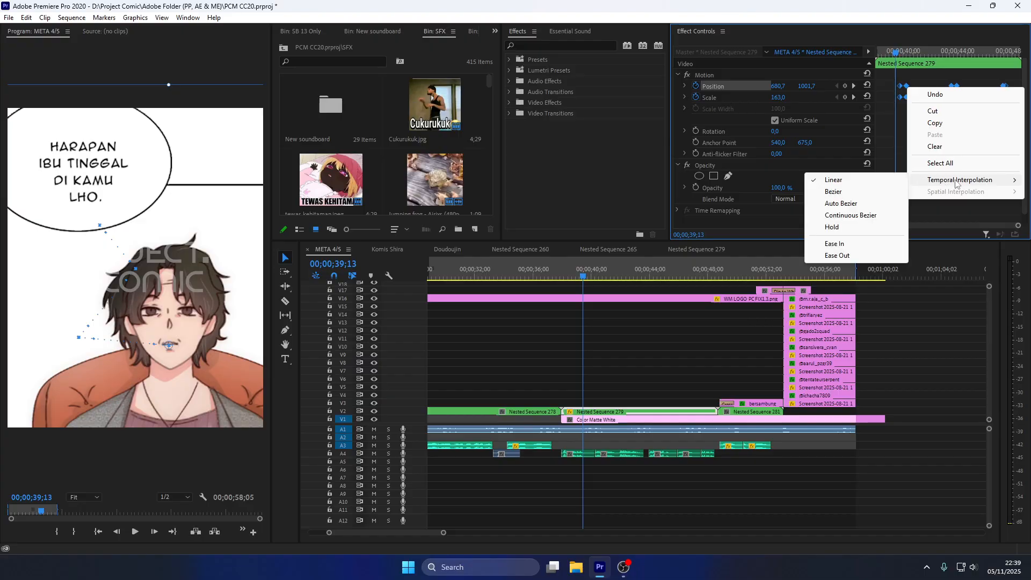
click(835, 244)
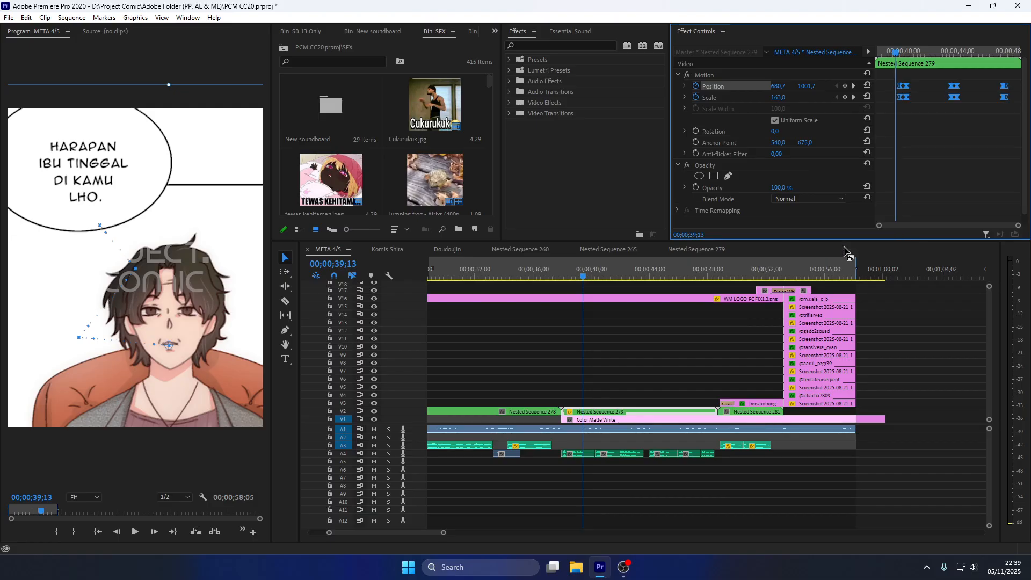
Play Nested Sequence 279 from 38:01 through 48:25 to review the eased movement between bubbles.
click(563, 275)
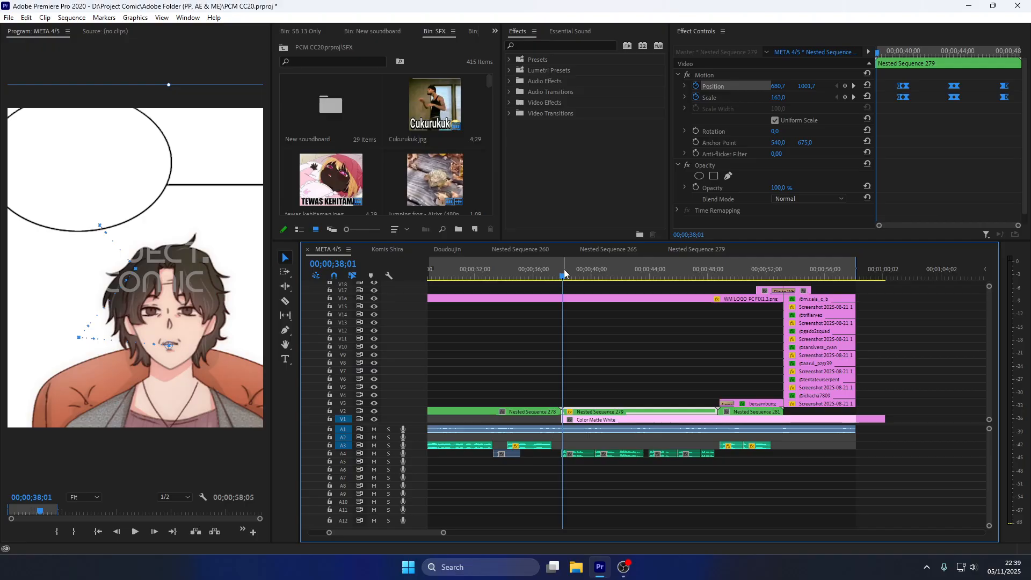
key(space)
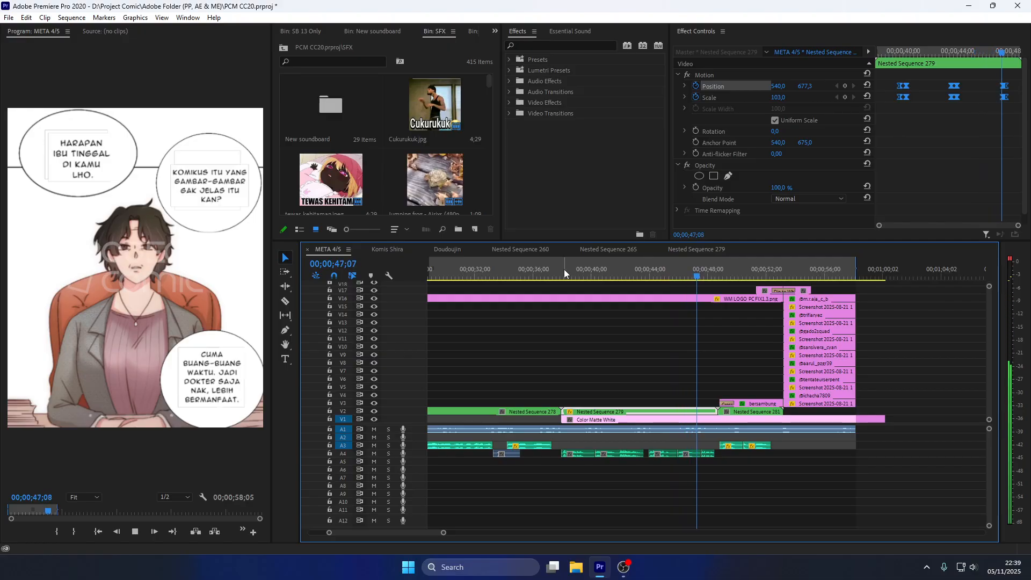
key(space)
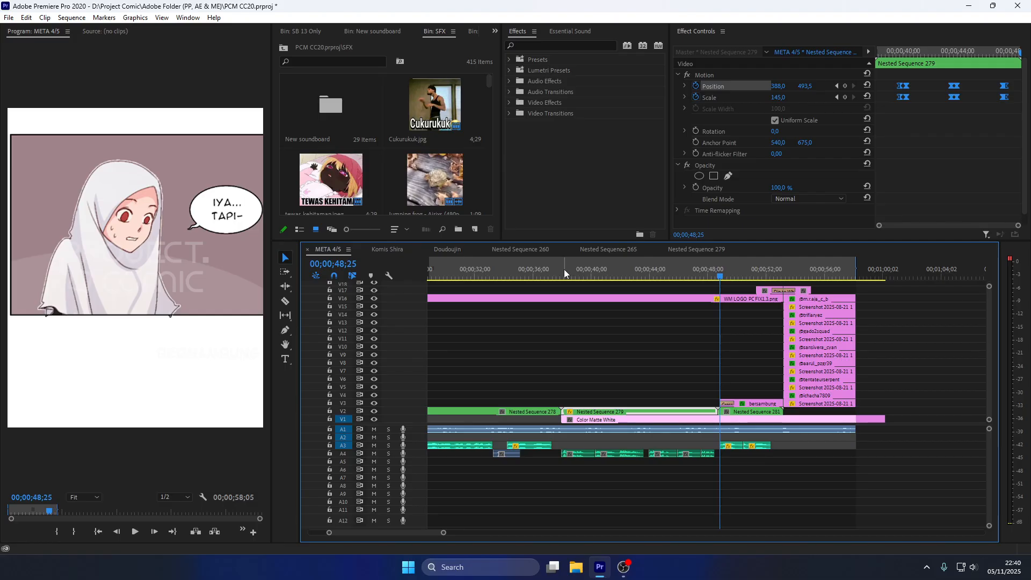
click(629, 568)
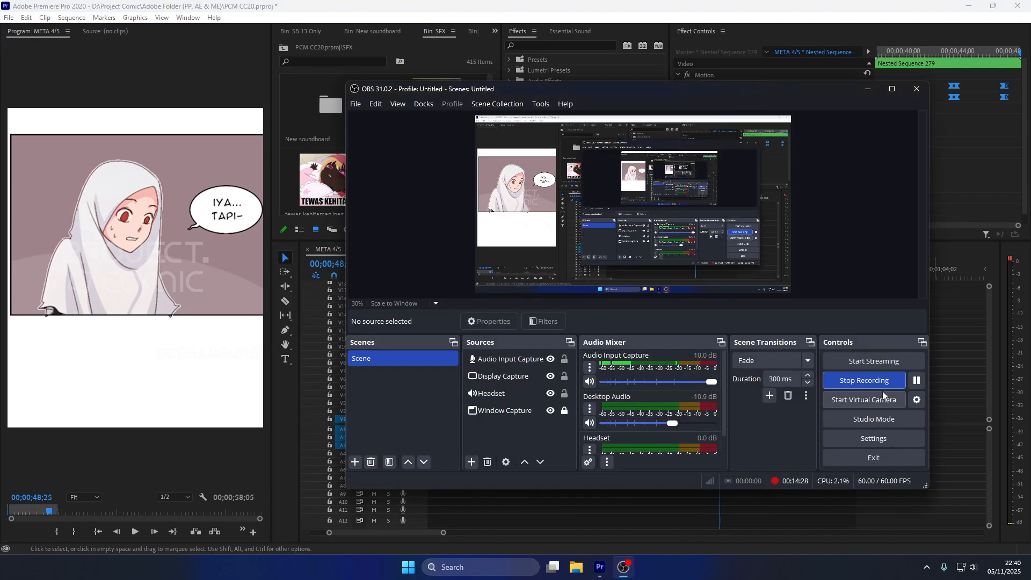